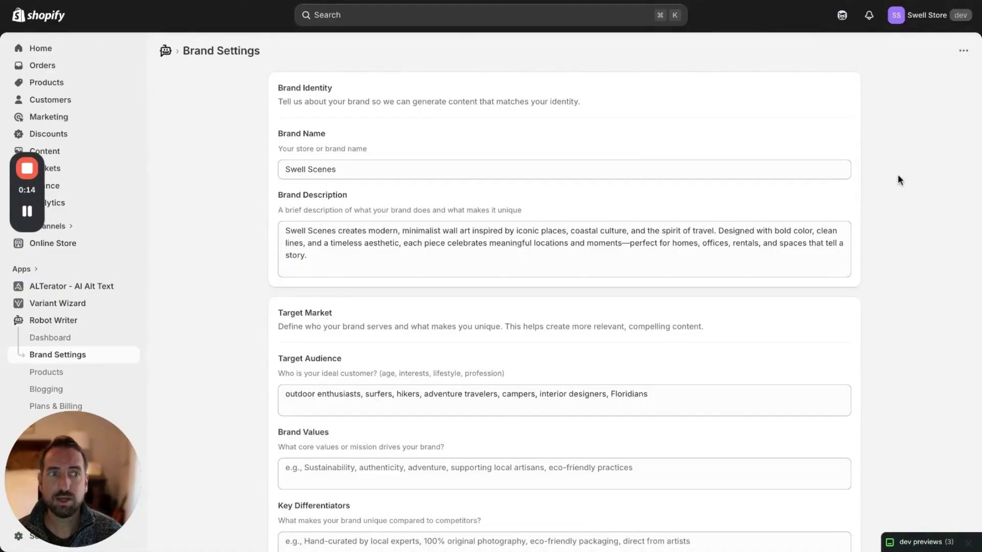
Review the brand settings, covering brand identity, target market, brand context and writing style.
scroll(898, 179, down, 1)
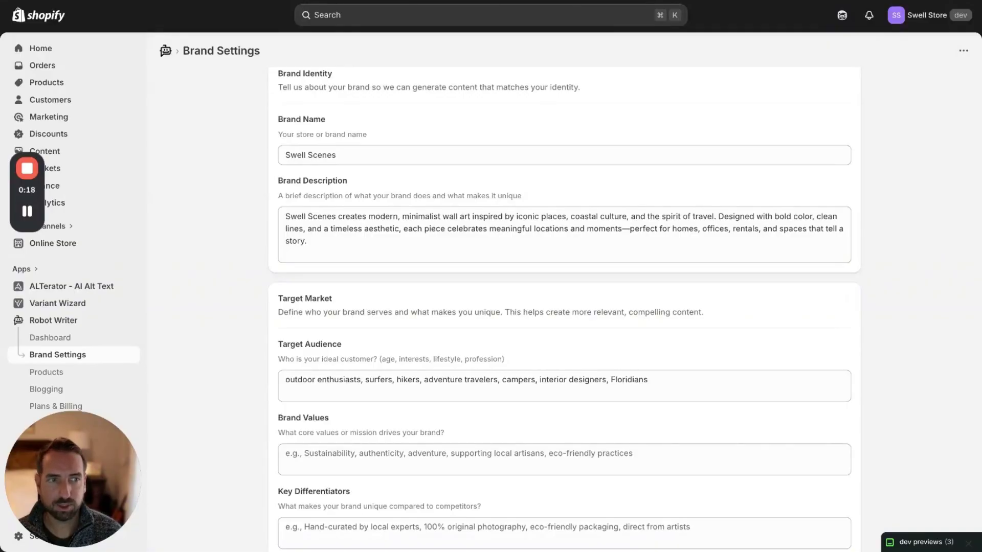
scroll(562, 307, down, 5)
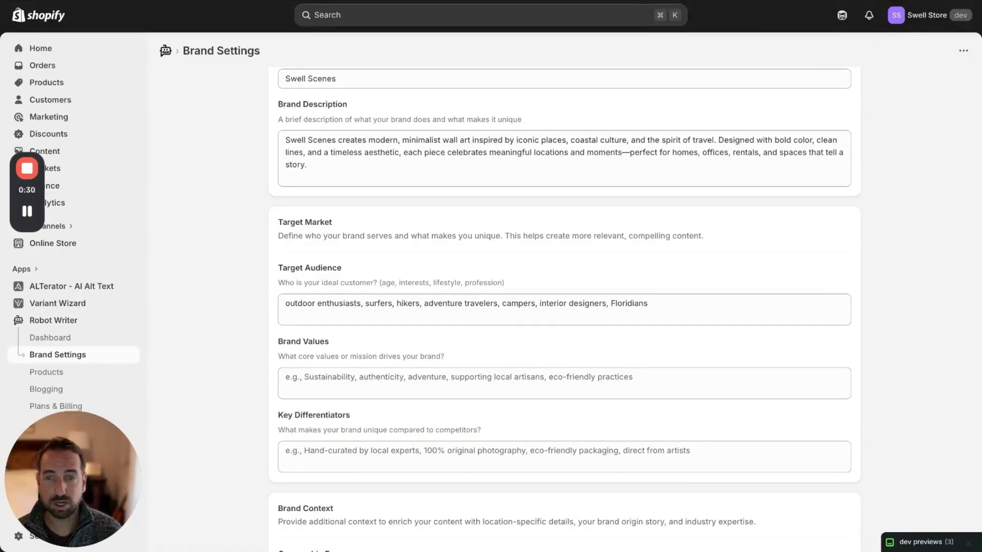
scroll(564, 310, down, 5)
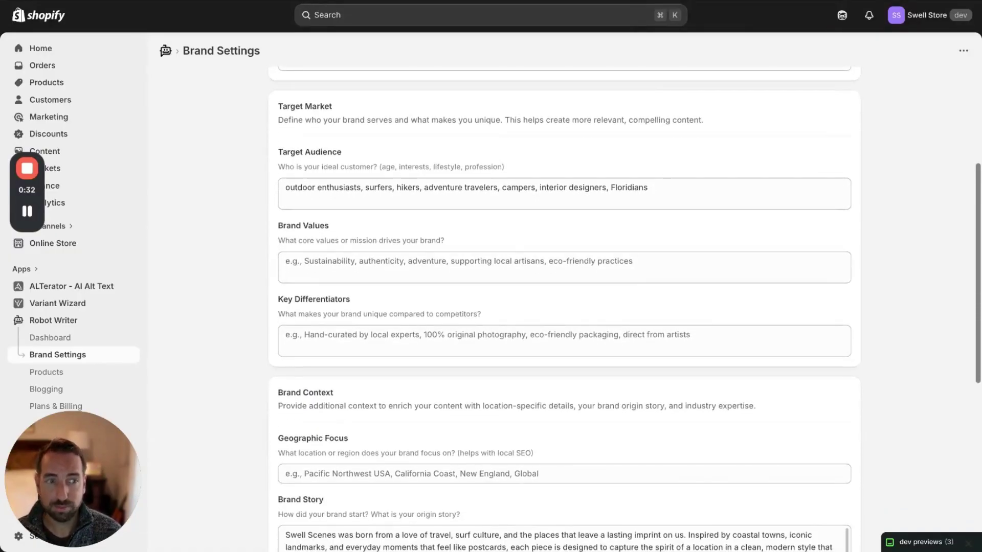
scroll(565, 310, down, 6)
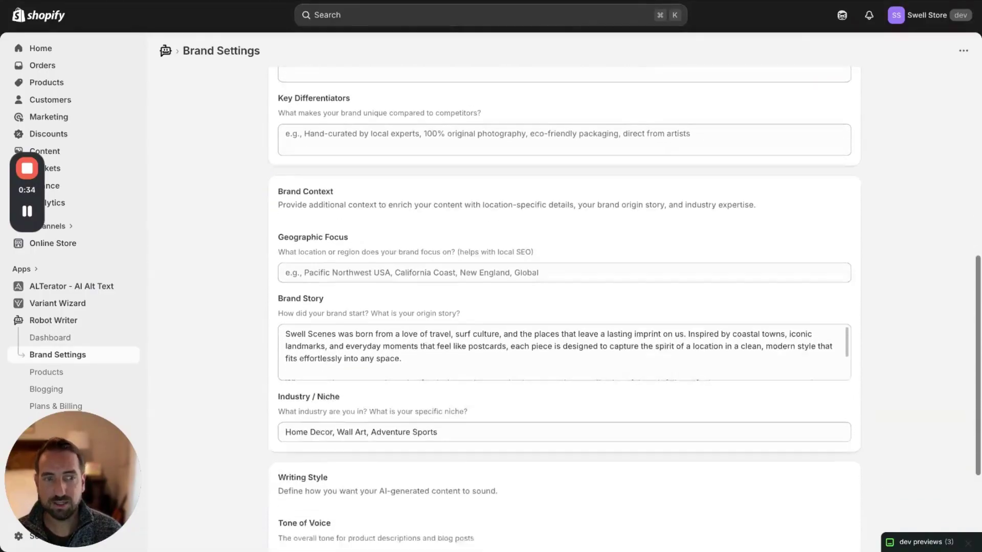
scroll(564, 310, down, 3)
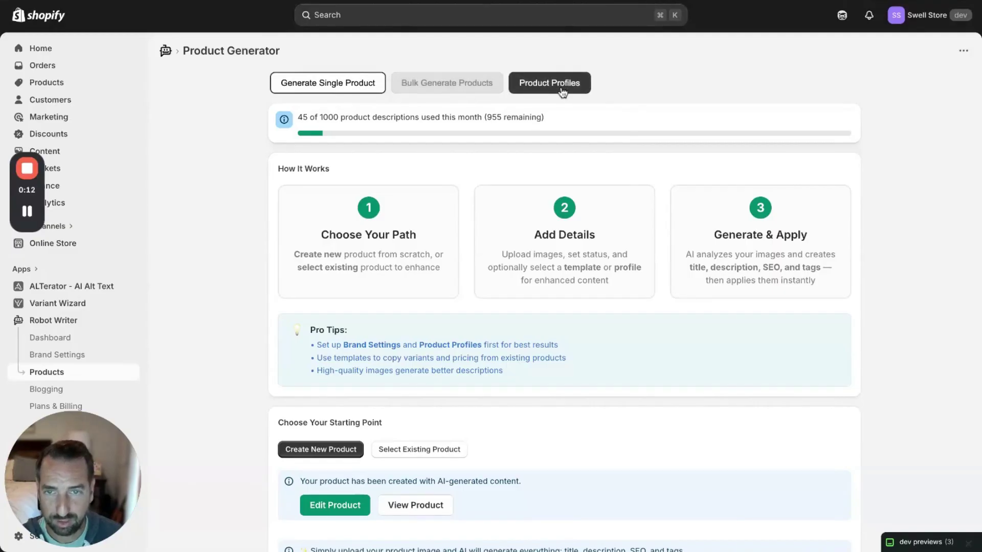
Look over the Product Generator's starting points and browse the existing products offered for enhancement.
scroll(313, 333, down, 5)
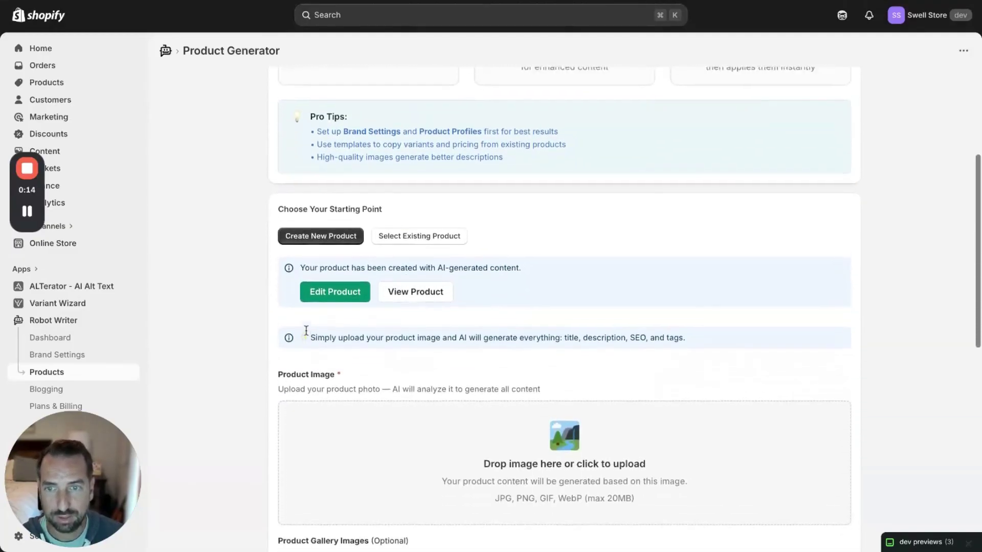
scroll(306, 331, up, 5)
scroll(301, 256, down, 5)
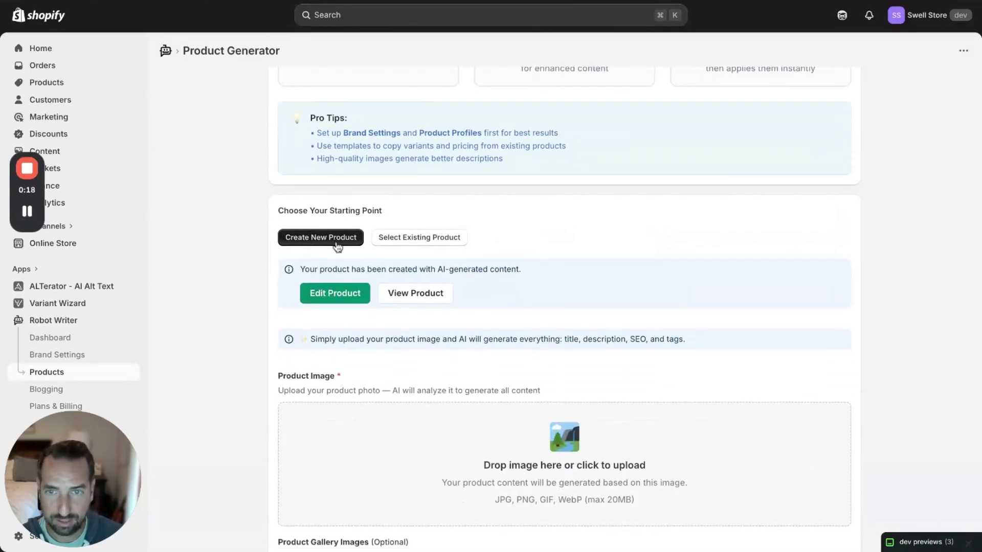
click(399, 240)
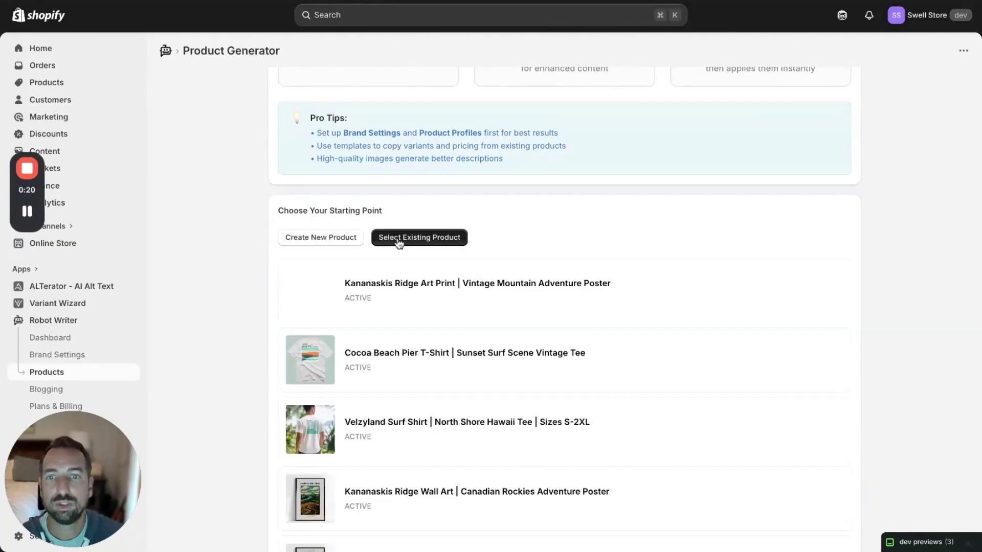
scroll(416, 278, down, 2)
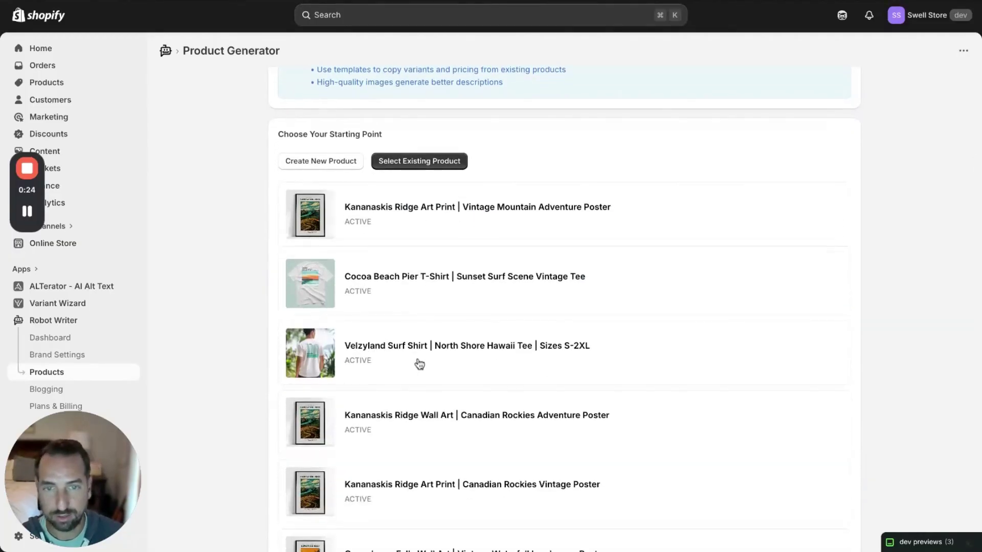
Choose to create a new product and upload the framed Angels Landing poster photo as its product image.
click(333, 163)
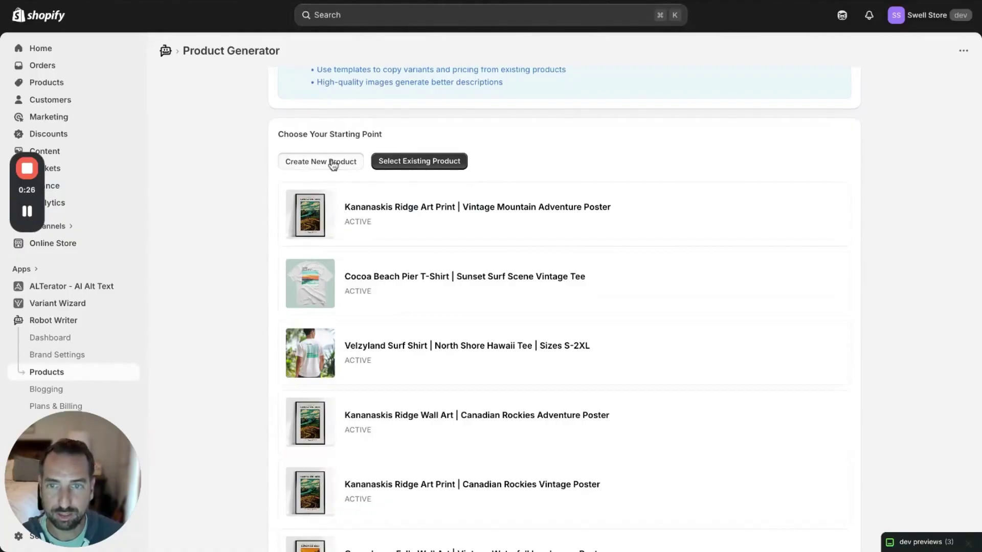
scroll(253, 288, down, 3)
scroll(257, 294, down, 4)
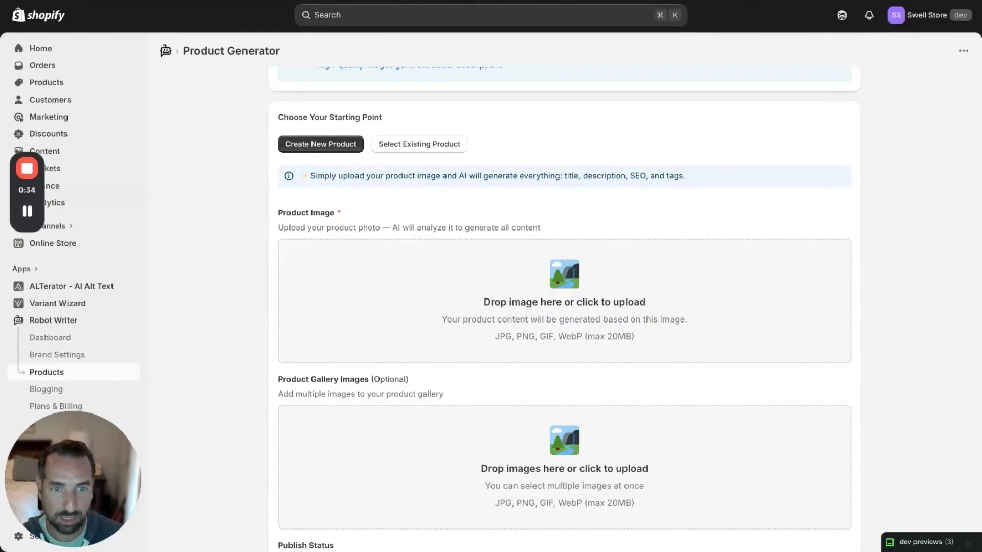
scroll(503, 367, down, 1)
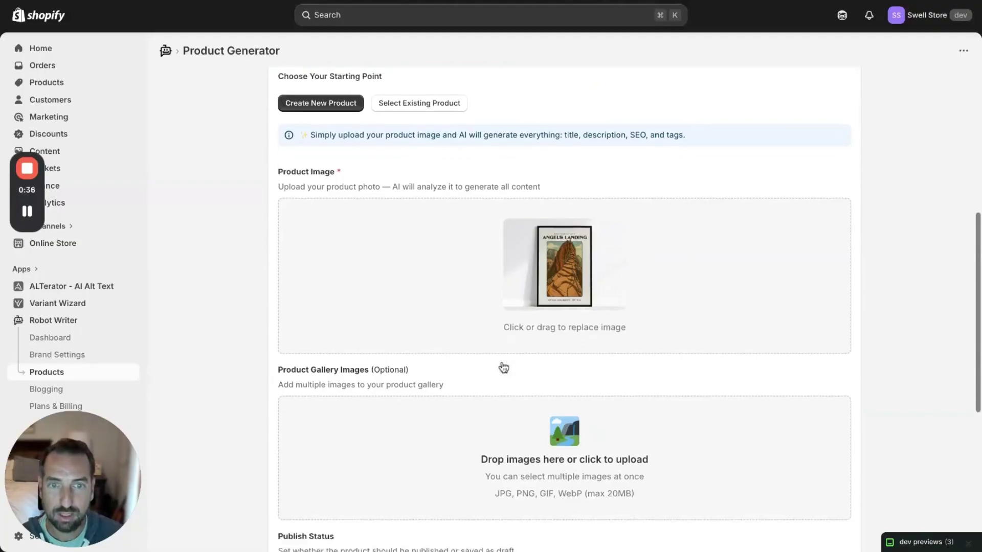
scroll(504, 368, down, 1)
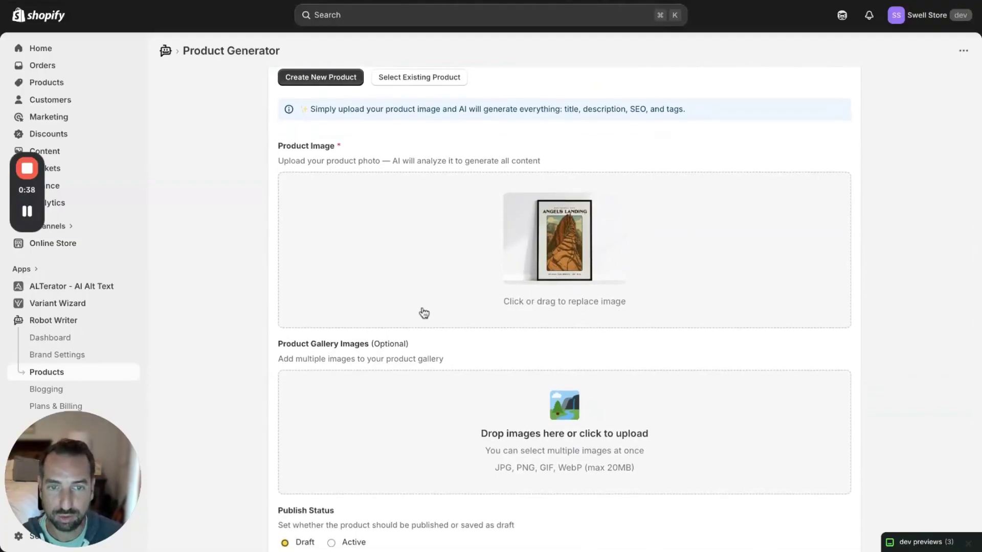
Set the new product's publish status to Active.
scroll(424, 313, down, 5)
click(354, 305)
scroll(444, 346, up, 1)
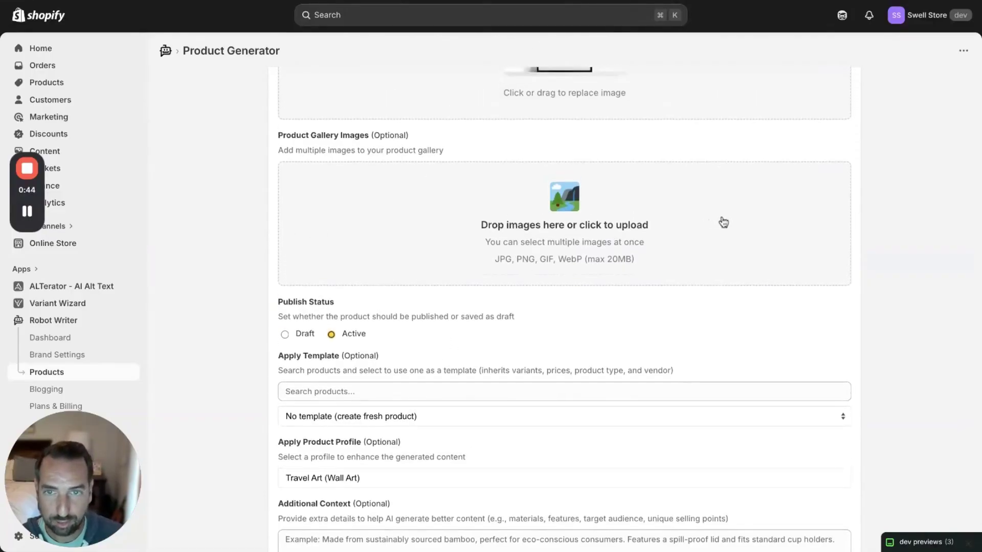
Apply "Upcountry Maui Wall Art | Purple Tree Coastal Landscape Print" as the template for the new product.
scroll(605, 290, down, 2)
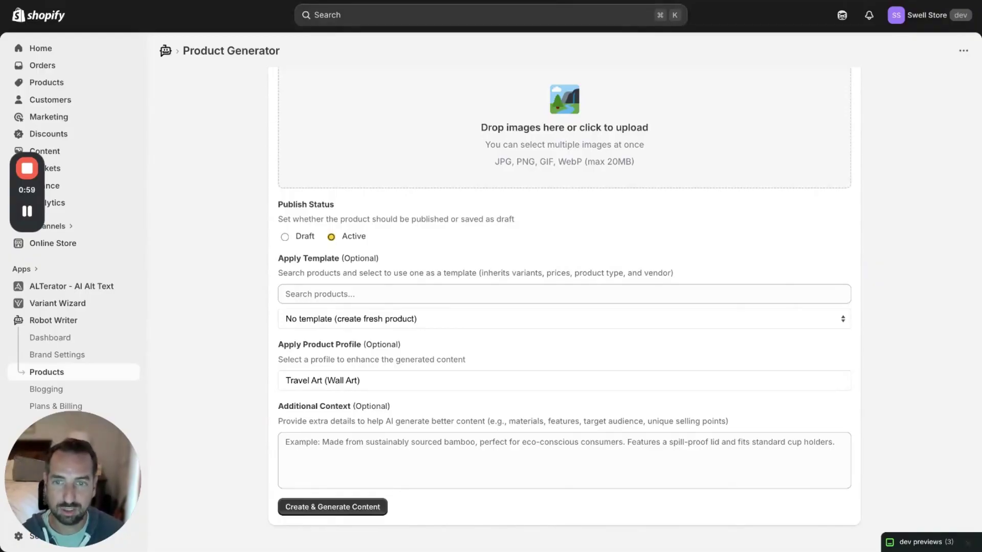
click(564, 319)
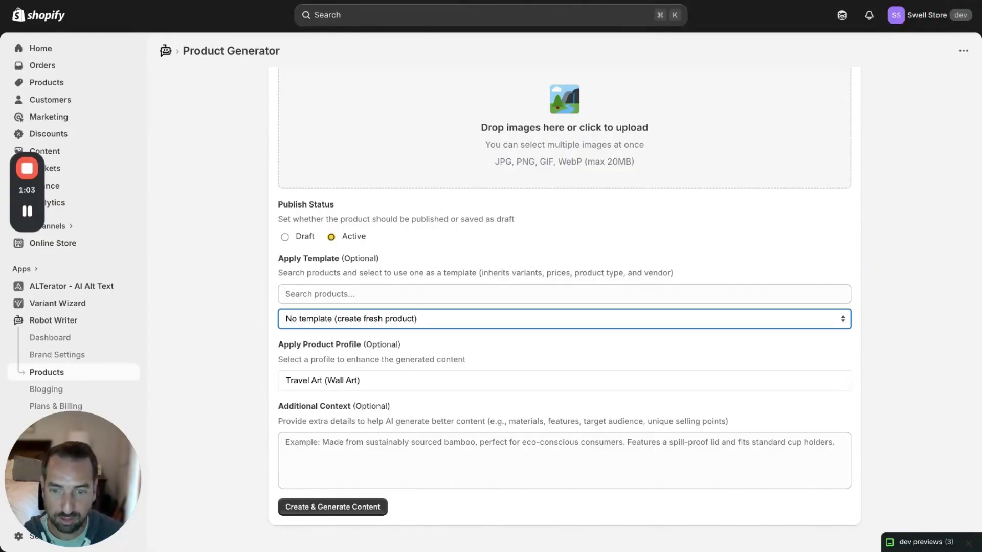
click(615, 503)
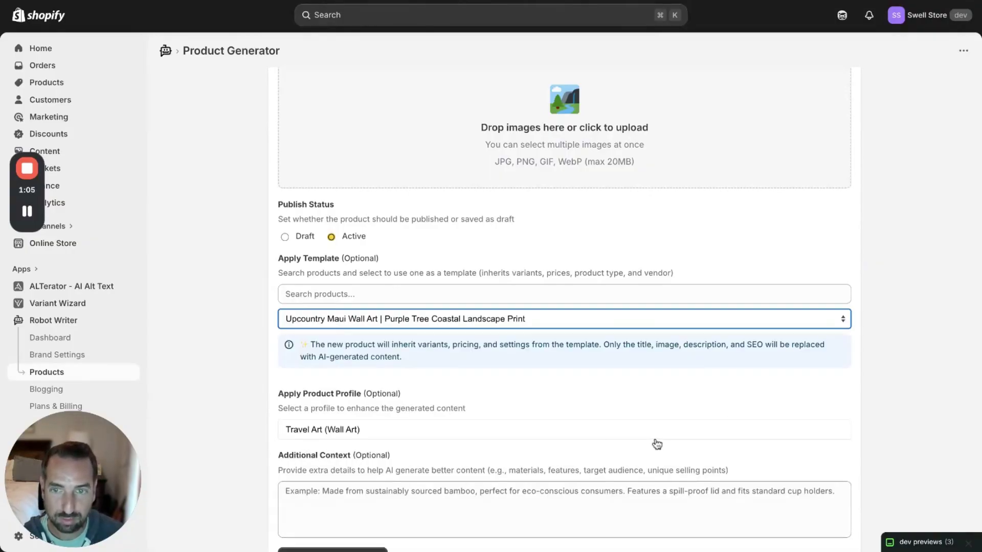
scroll(576, 437, down, 1)
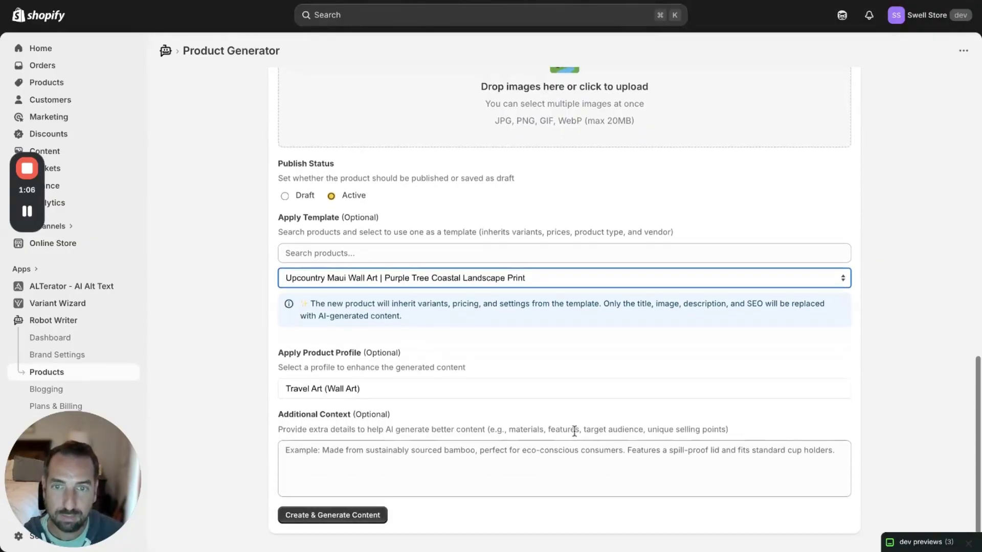
Use the Travel Art (Wall Art) product profile and create the product with AI-generated content.
click(412, 395)
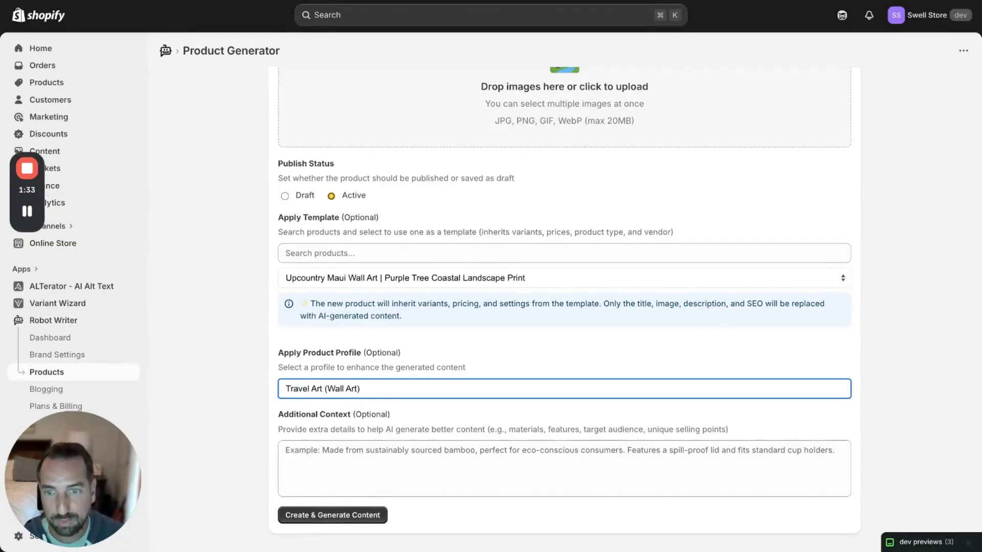
scroll(320, 532, down, 1)
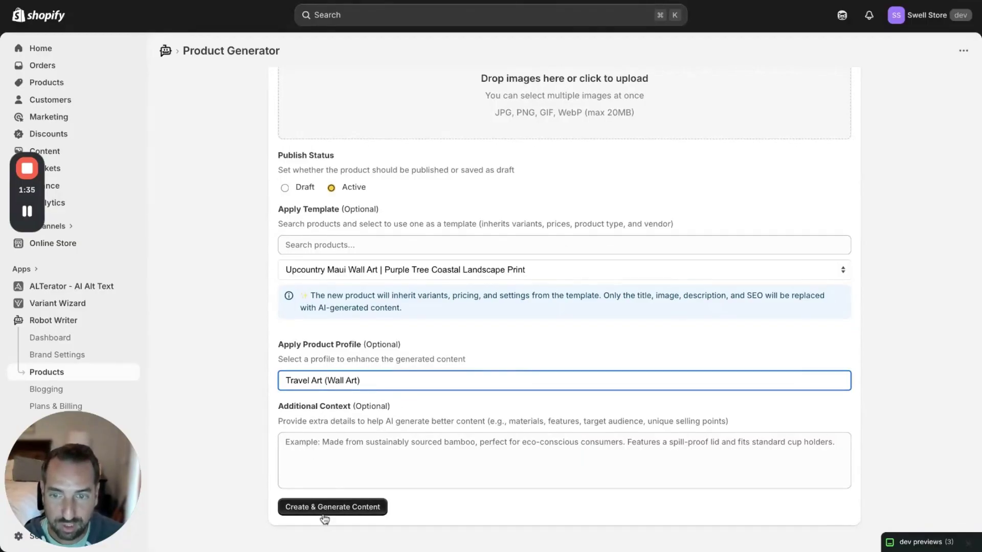
click(324, 517)
scroll(433, 462, down, 1)
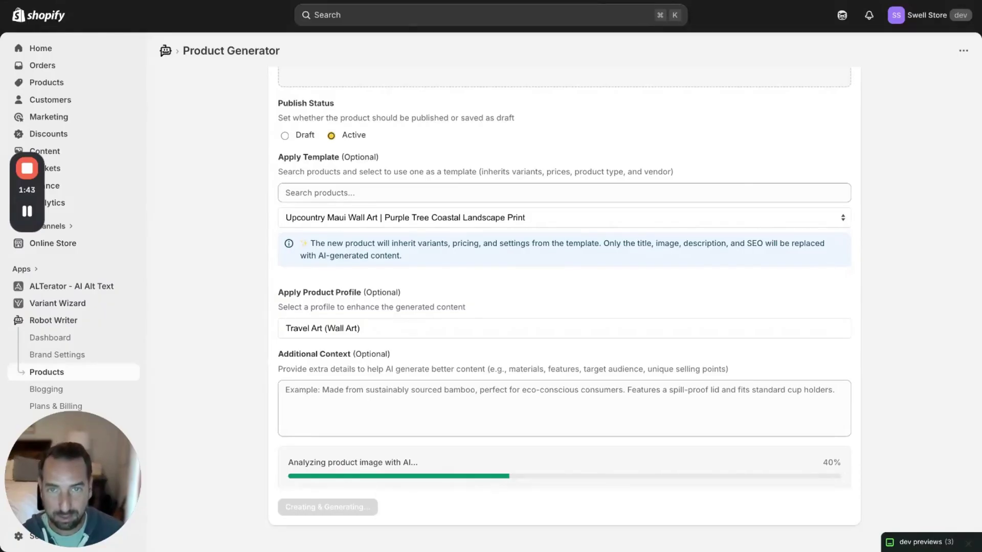
scroll(509, 434, up, 8)
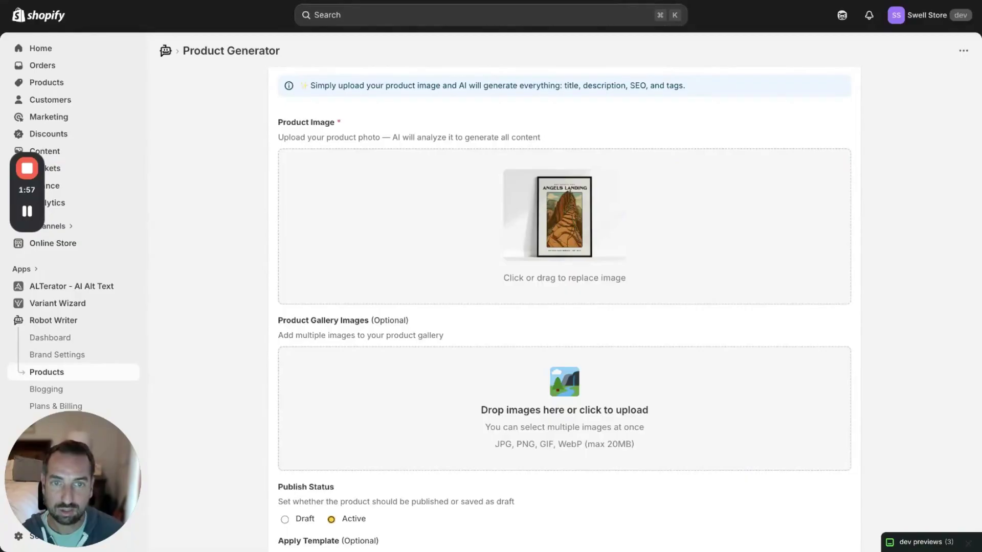
scroll(432, 313, down, 4)
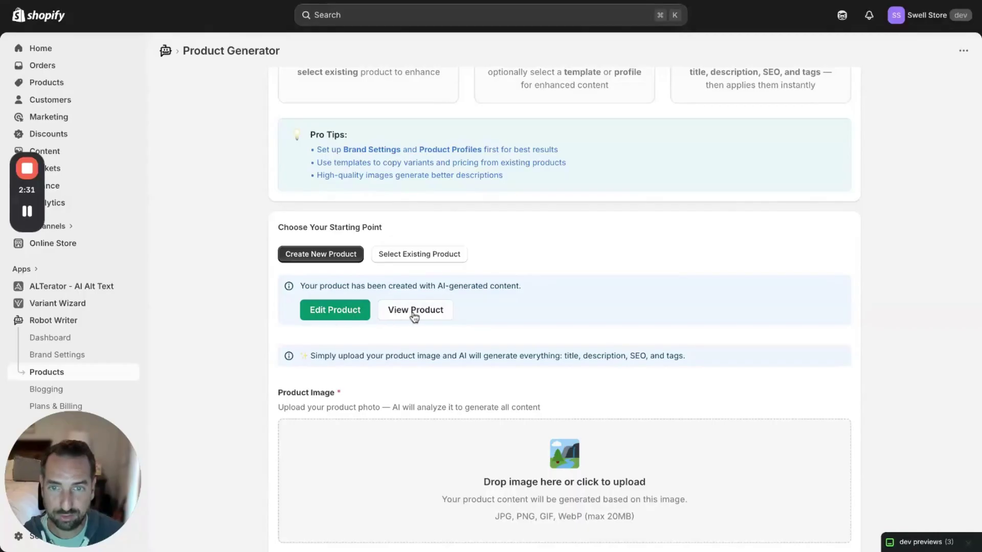
Open the generated Angels Landing product for editing and examine its title, description and About Swell Scenes section.
click(351, 311)
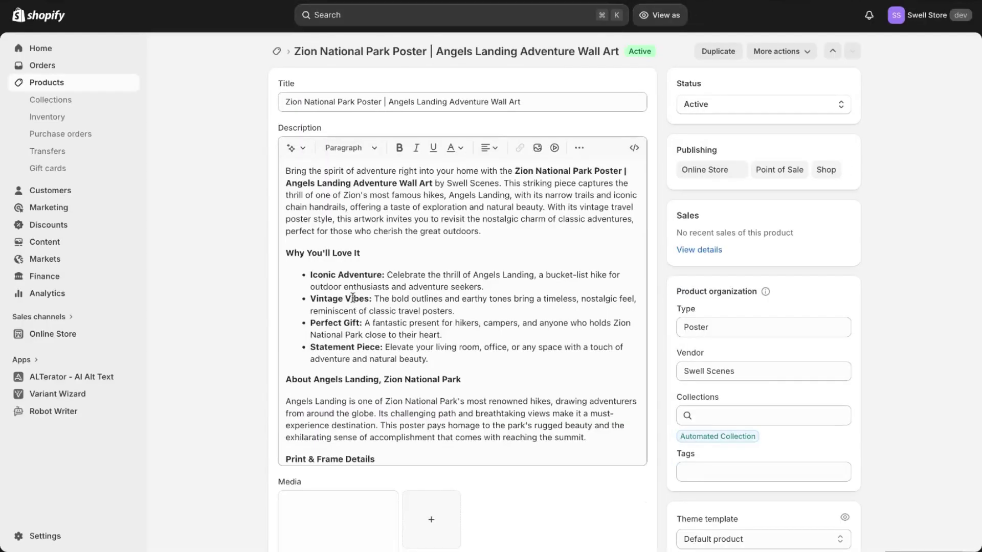
click(302, 204)
mouse_move(286, 170)
mouse_down()
mouse_move(333, 196)
mouse_move(491, 383)
mouse_move(588, 437)
mouse_up()
drag(285, 102, 526, 105)
scroll(576, 163, down, 5)
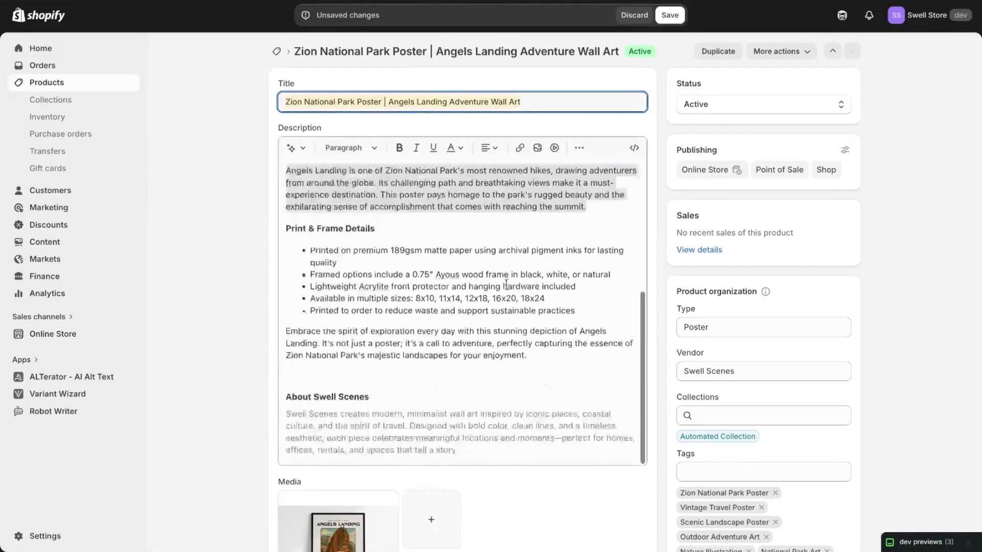
drag(288, 398, 457, 450)
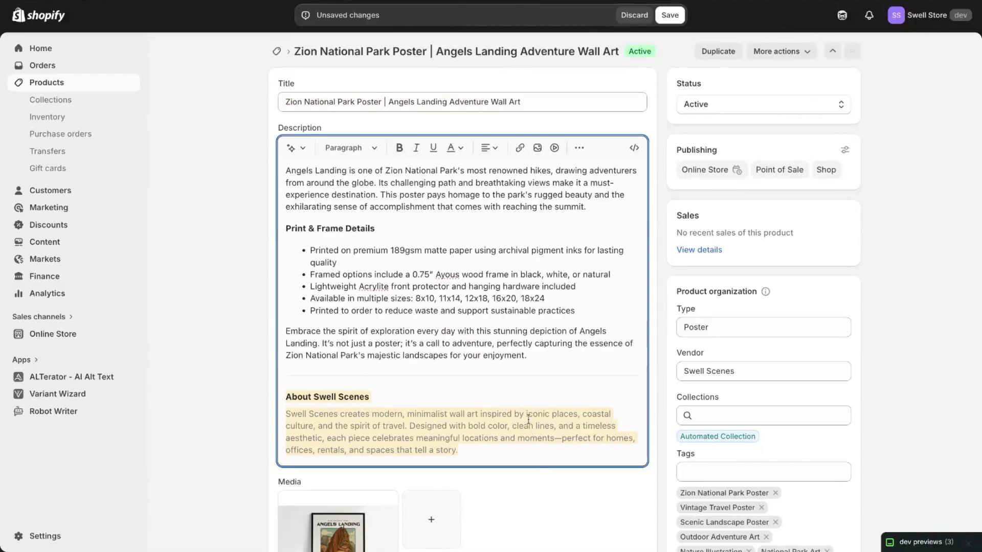
Examine the generated product's tags, media, category, size and style variants, and variant prices.
scroll(529, 416, down, 3)
scroll(529, 423, down, 2)
scroll(676, 301, down, 2)
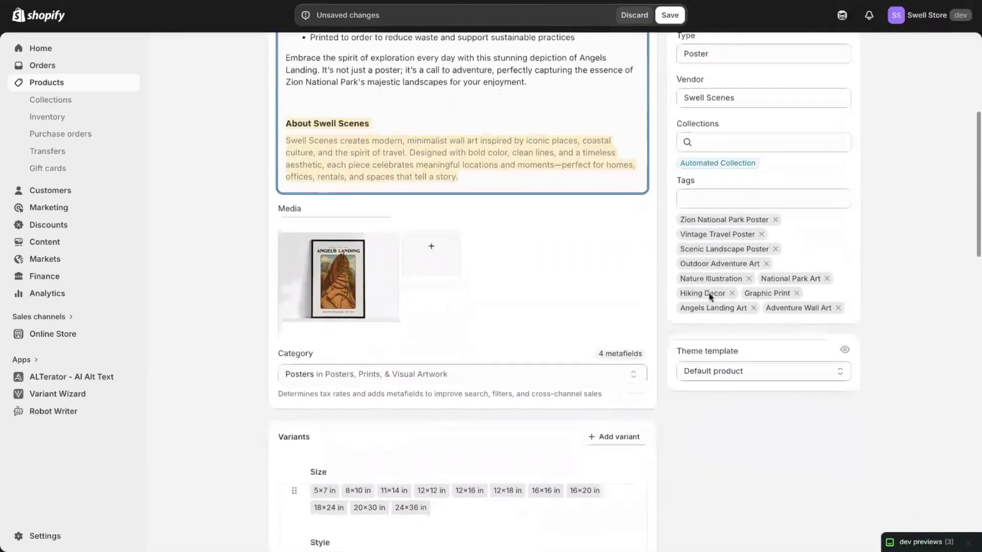
scroll(568, 358, down, 5)
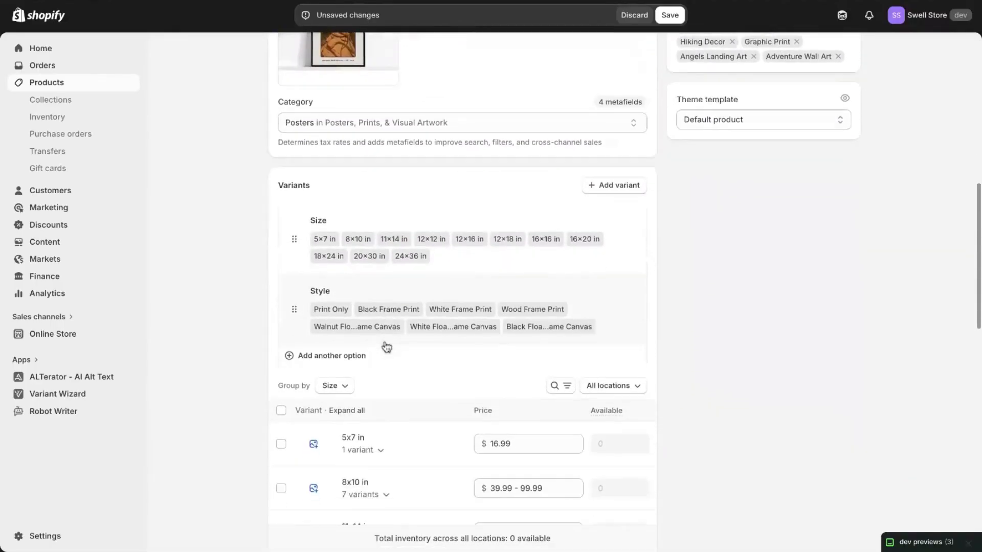
scroll(375, 293, down, 7)
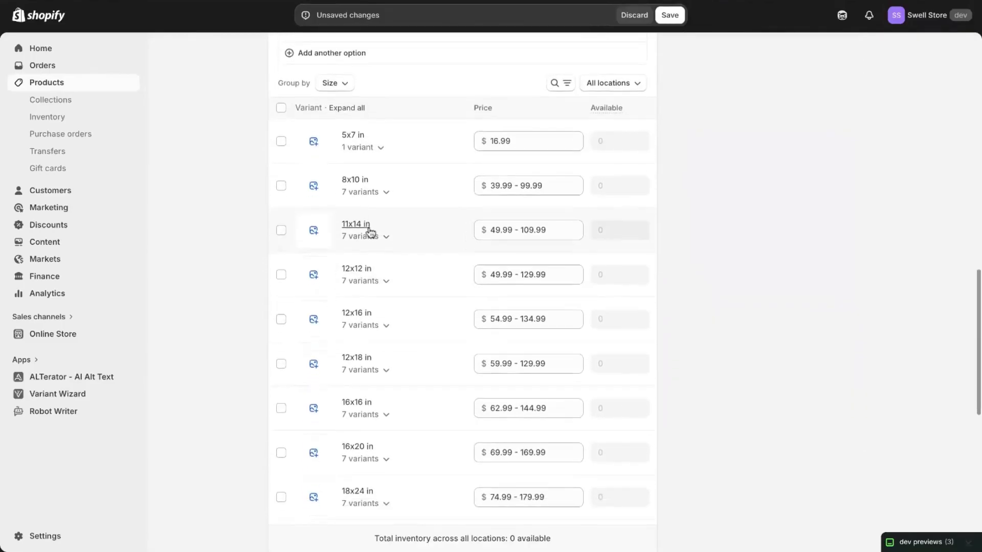
scroll(370, 233, down, 6)
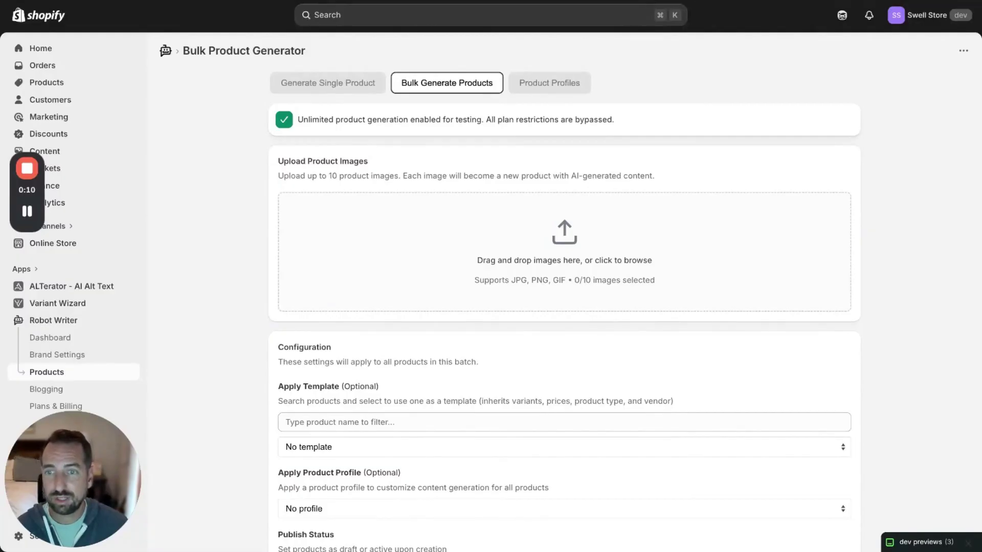
Add the four feature-01-24x36 poster images to the bulk product generation batch.
drag(286, 252, 564, 251)
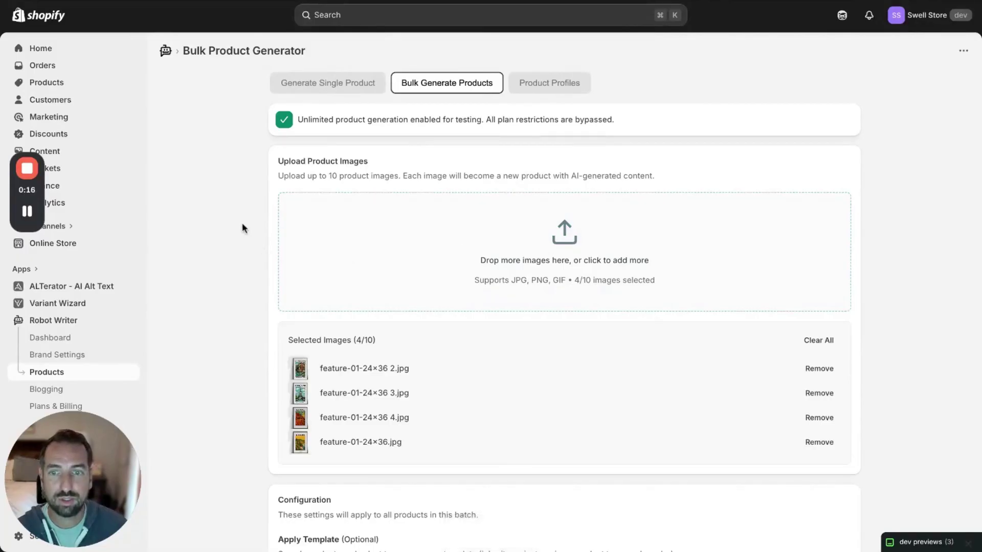
scroll(242, 224, down, 5)
scroll(247, 224, down, 2)
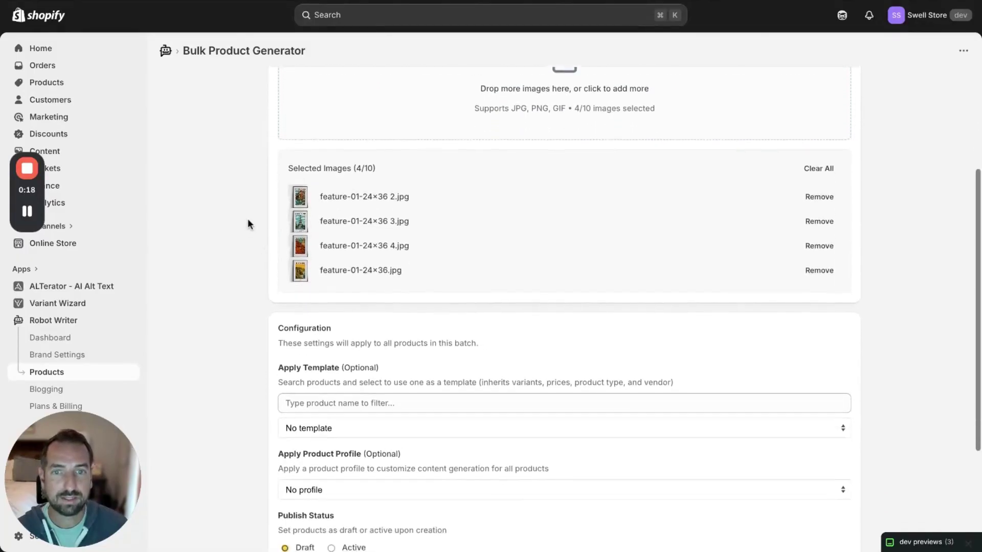
scroll(448, 216, up, 1)
scroll(448, 214, up, 4)
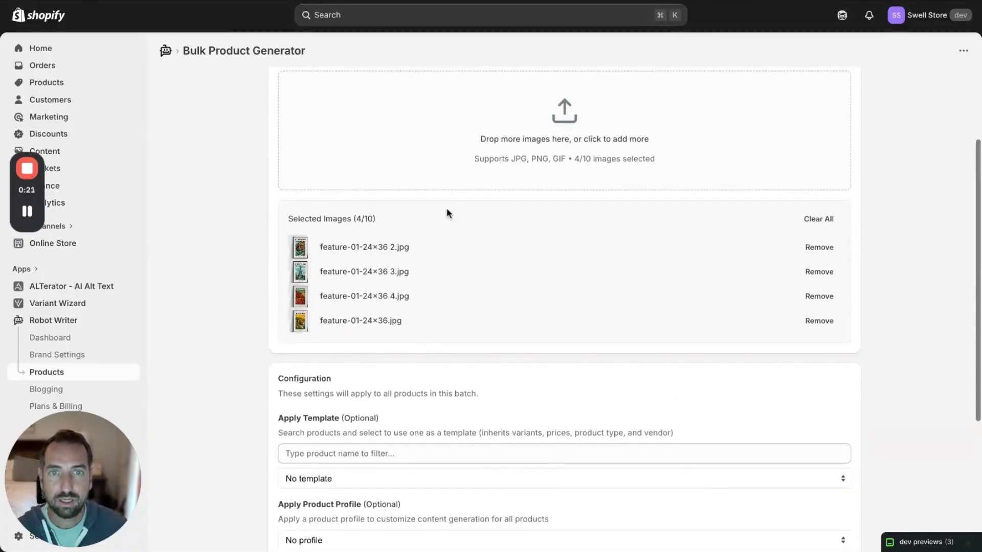
scroll(303, 217, down, 4)
scroll(302, 217, down, 5)
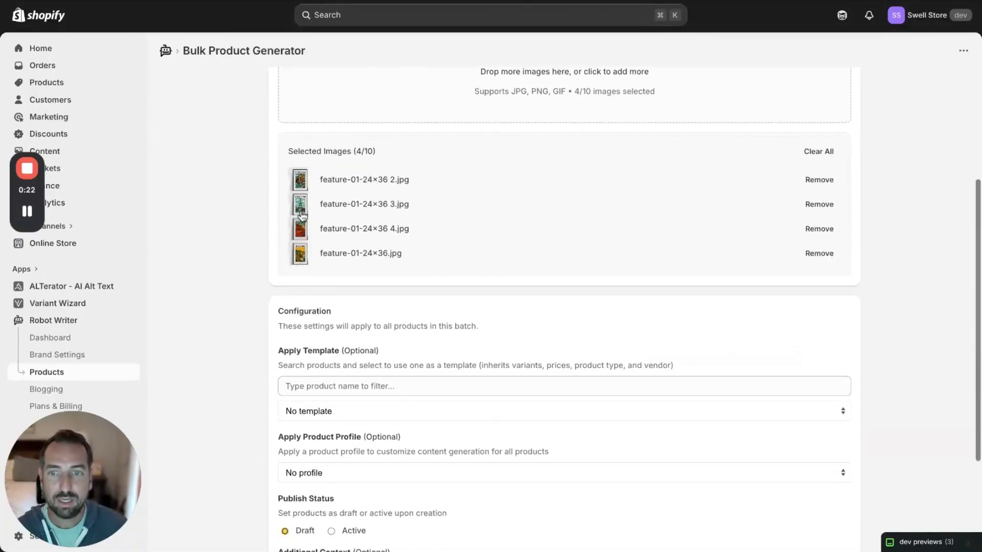
scroll(467, 316, down, 2)
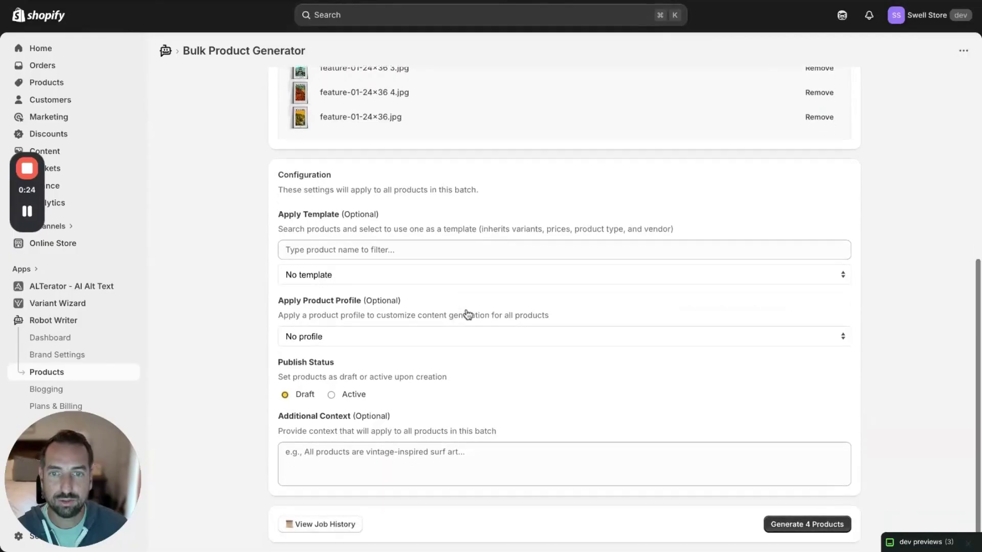
Configure the batch with the Kaanapali Beach Art | Black Rock Maui Sunset Poster template, Travel Art (Wall Art) profile and Active publish status.
click(474, 265)
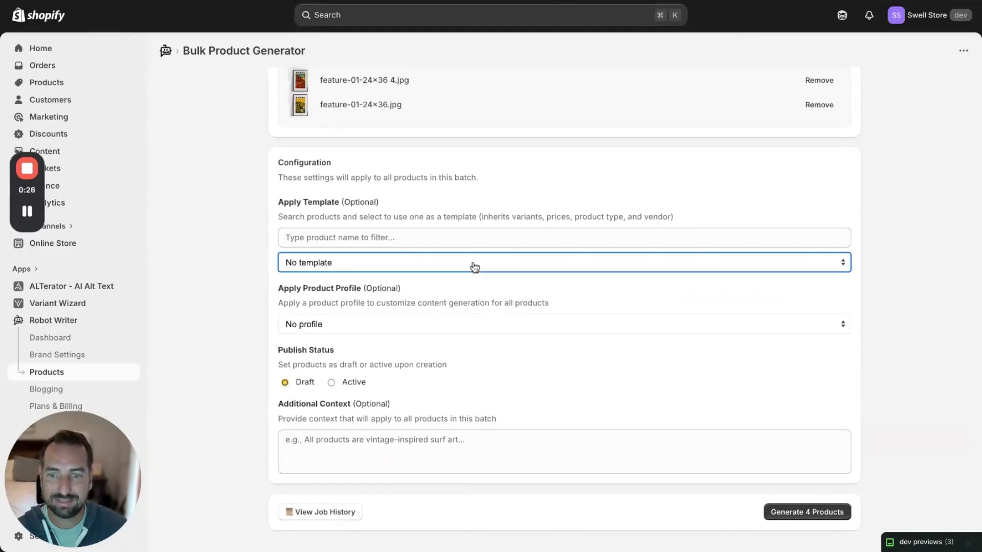
click(474, 266)
scroll(392, 328, down, 1)
click(390, 325)
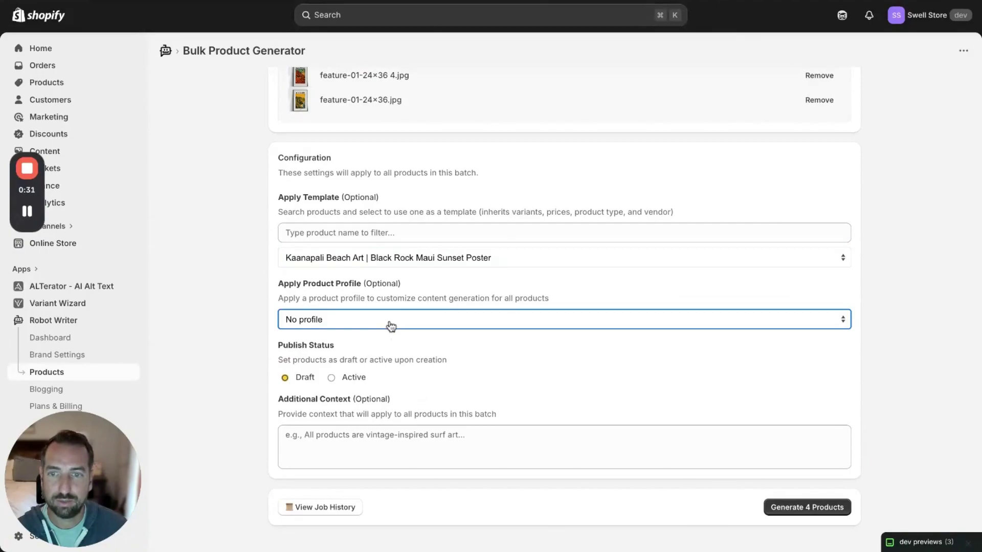
click(398, 353)
click(354, 379)
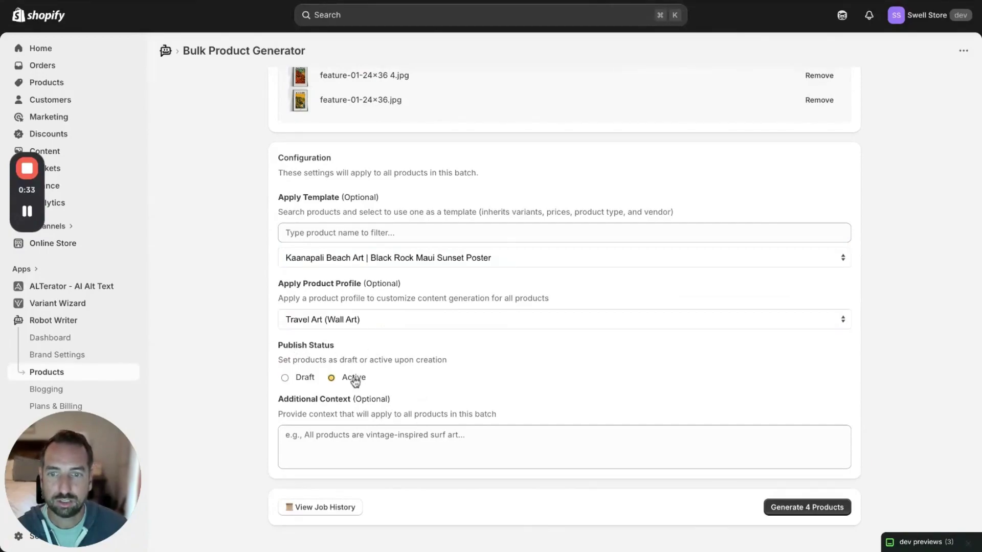
Generate the batch's four products and check for them in the job history and the refreshed store product list.
click(792, 511)
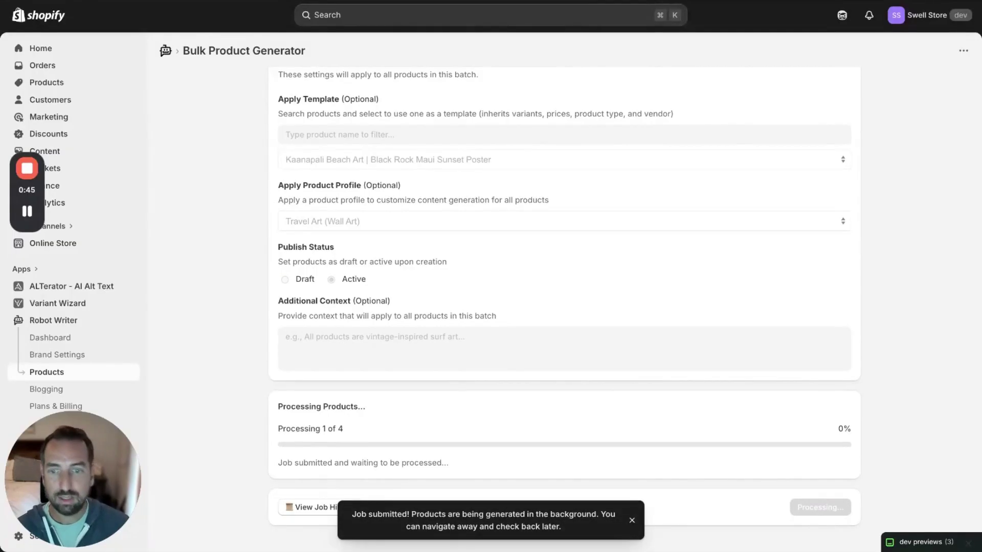
click(307, 509)
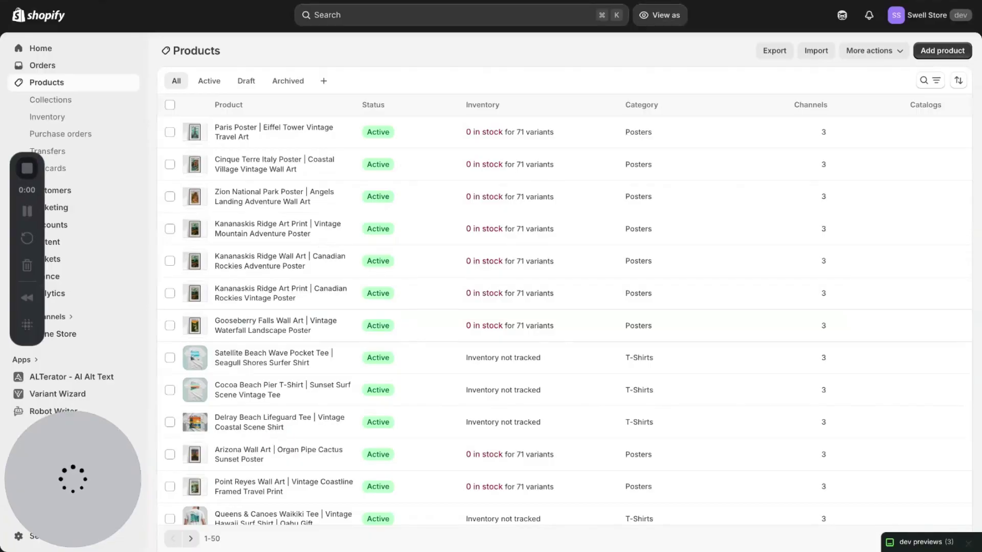
key(super+r)
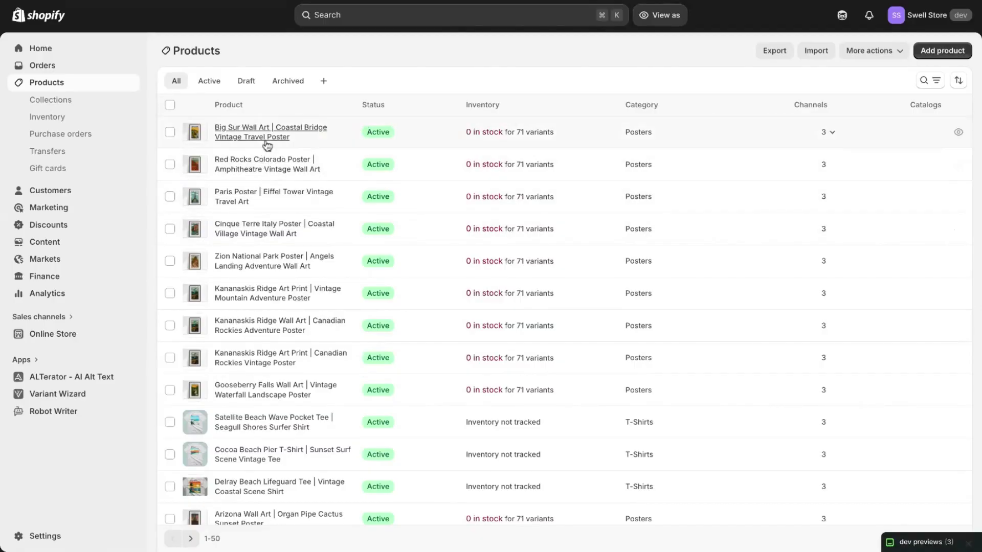
Open the generated Cinque Terre Italy Poster product and examine its description, media, tags, variants, prices and metafields.
click(310, 228)
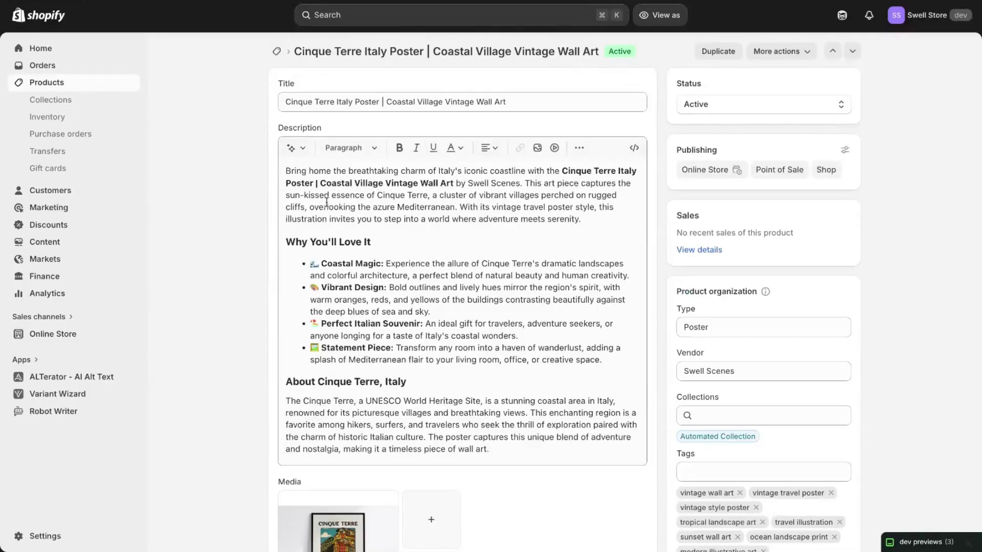
scroll(326, 202, down, 5)
scroll(327, 202, down, 4)
scroll(466, 424, down, 5)
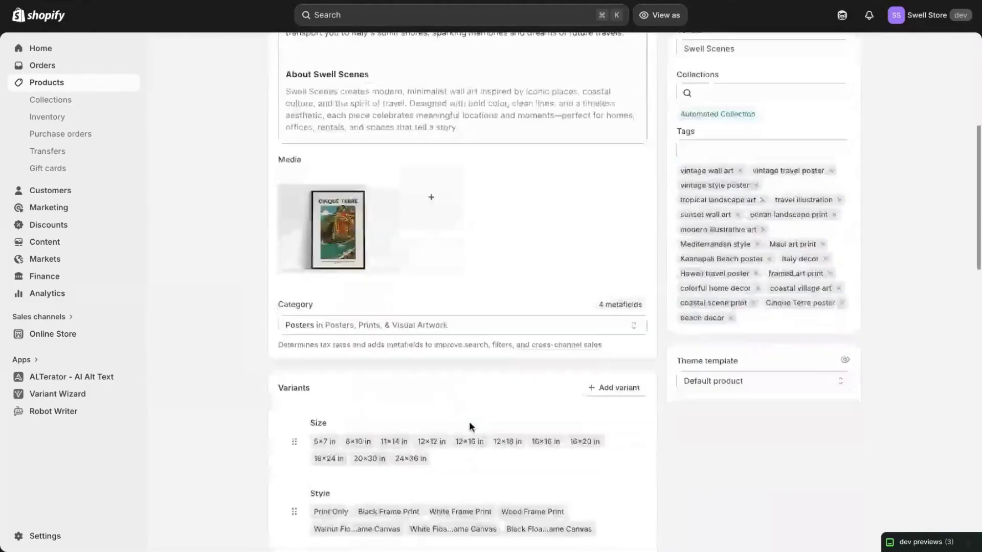
scroll(471, 426, down, 12)
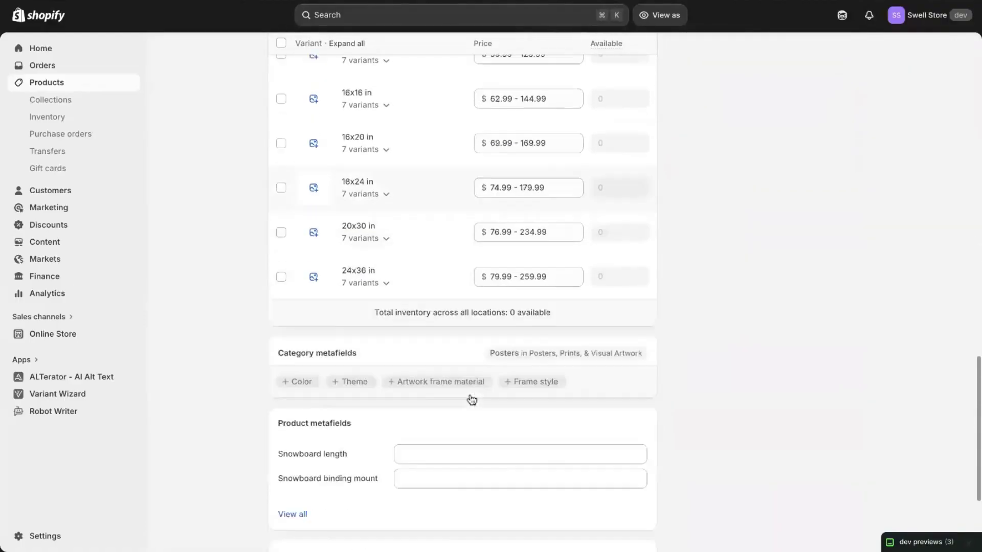
scroll(471, 399, down, 5)
scroll(491, 428, up, 8)
scroll(492, 431, up, 10)
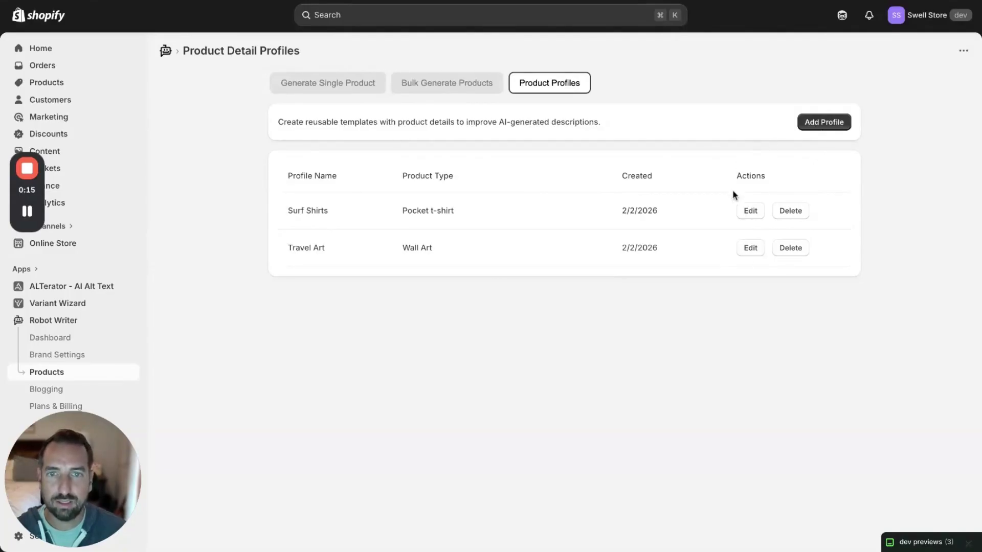
Open a blank product profile form and examine its name, product type, materials, dimensions, features and care fields.
click(817, 127)
click(535, 176)
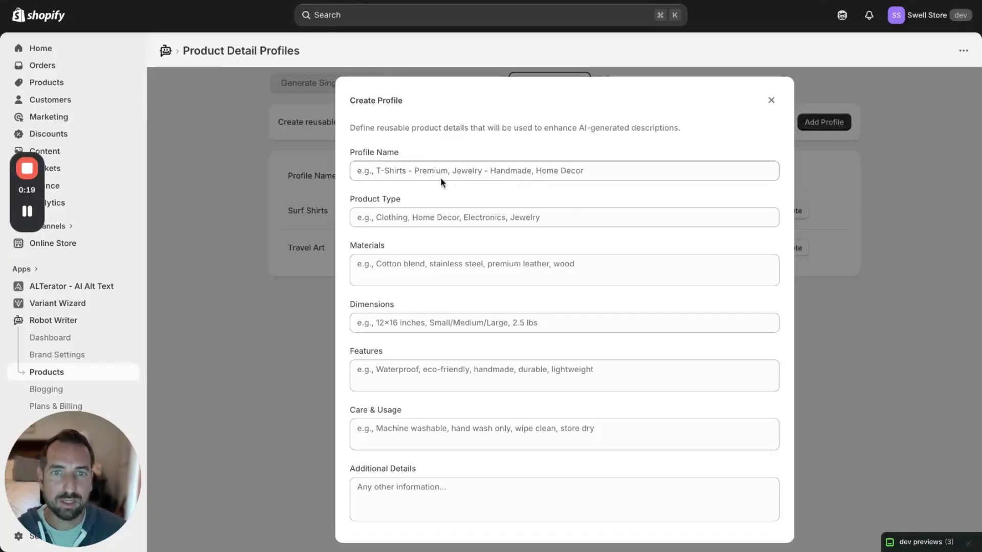
click(460, 177)
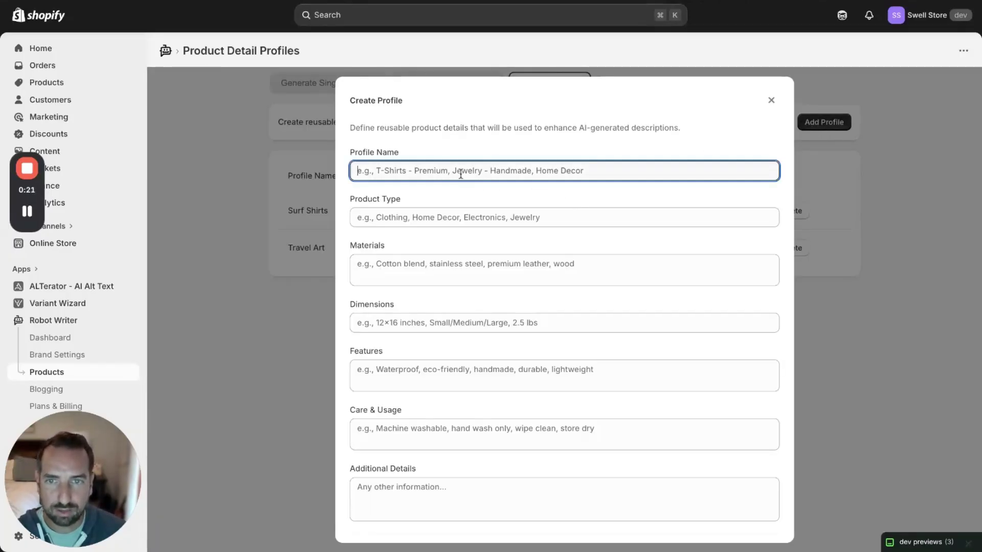
click(381, 217)
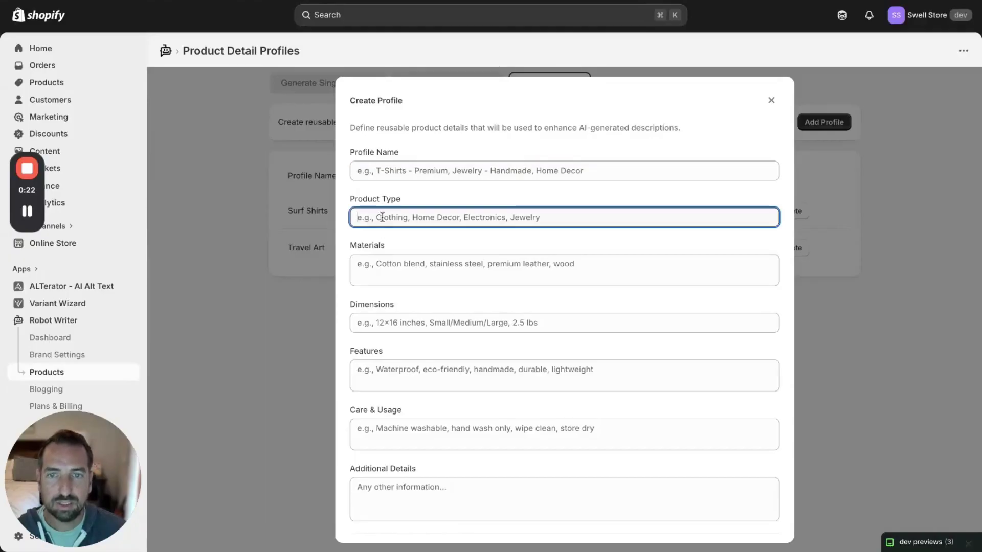
click(382, 264)
scroll(381, 306, down, 2)
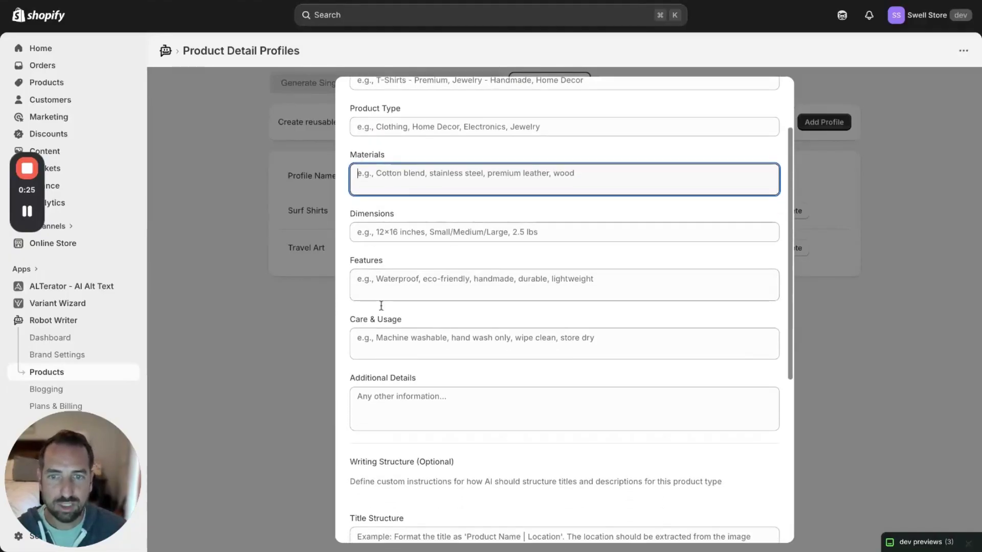
Examine the profile form's title structure, description structure, SEO keywords and links fields, and close it without creating a profile.
scroll(502, 322, down, 4)
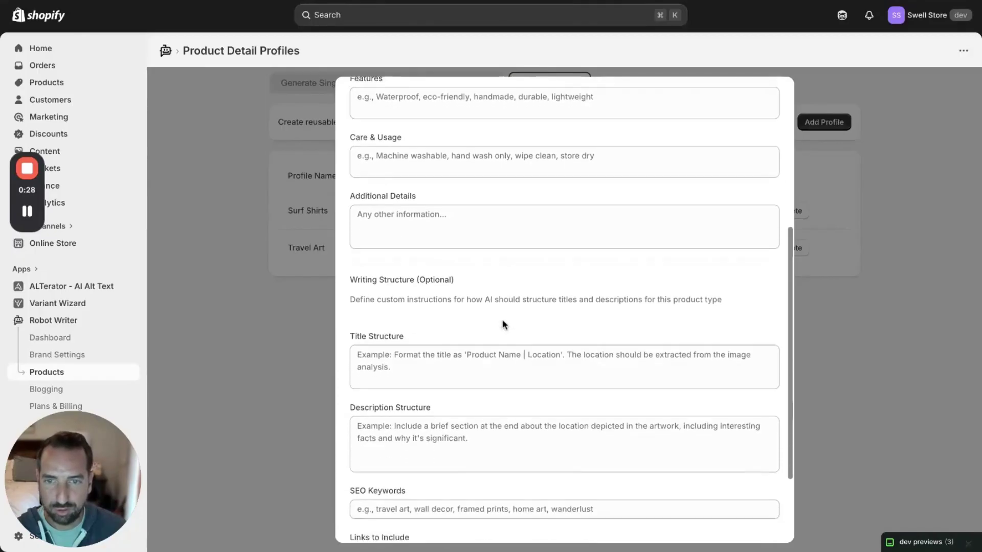
scroll(502, 321, down, 2)
scroll(508, 302, down, 2)
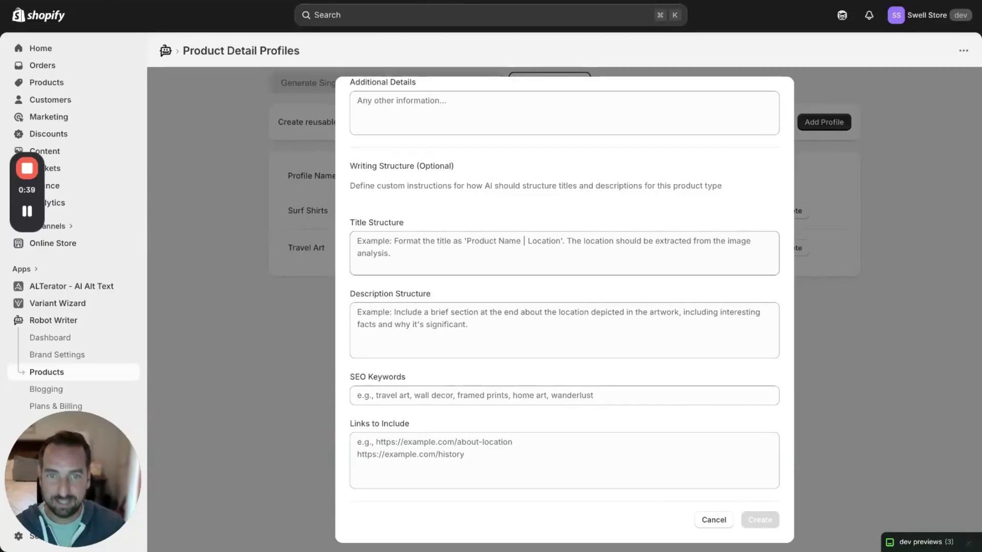
click(409, 330)
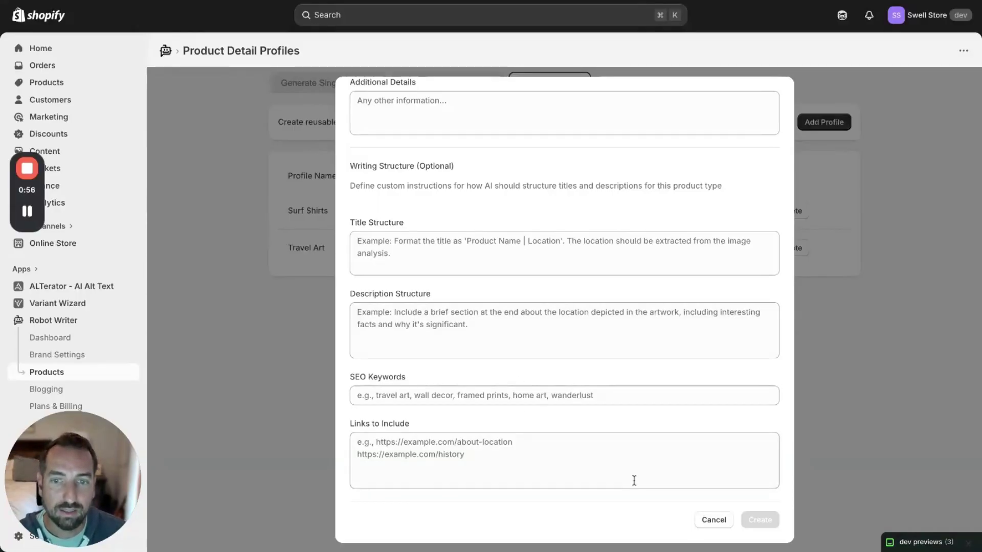
click(714, 520)
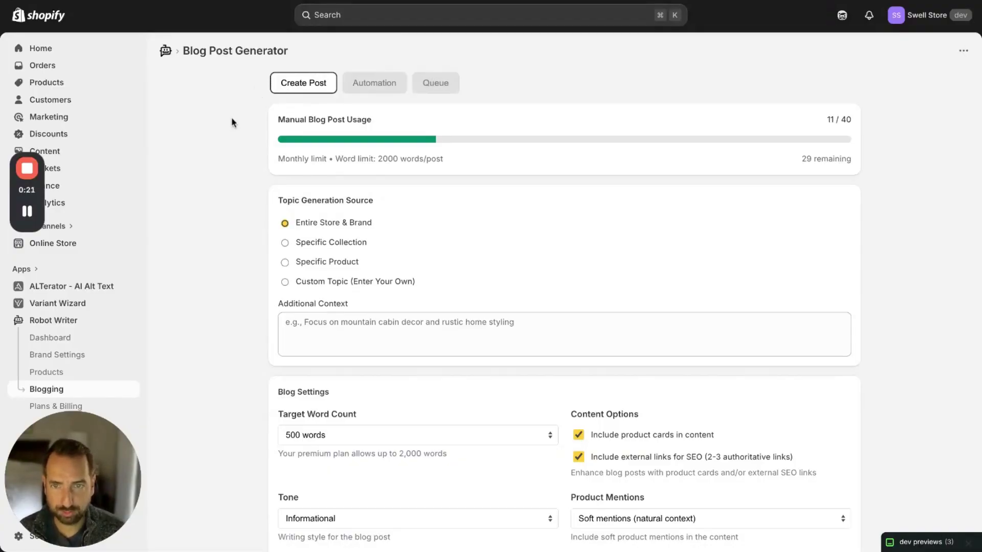
Review the blog post's topic source options and set its target word count to 1,500 words.
scroll(325, 199, down, 1)
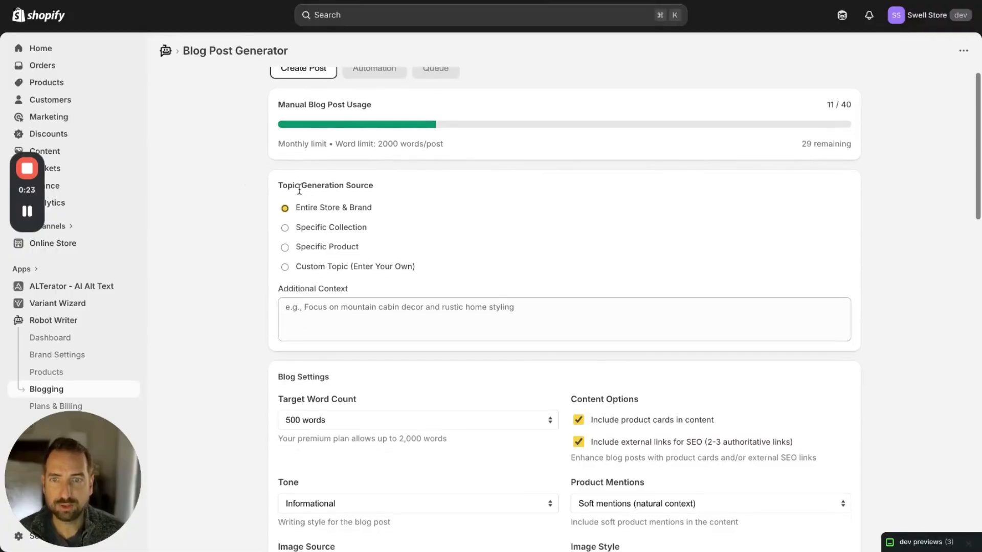
scroll(435, 199, down, 1)
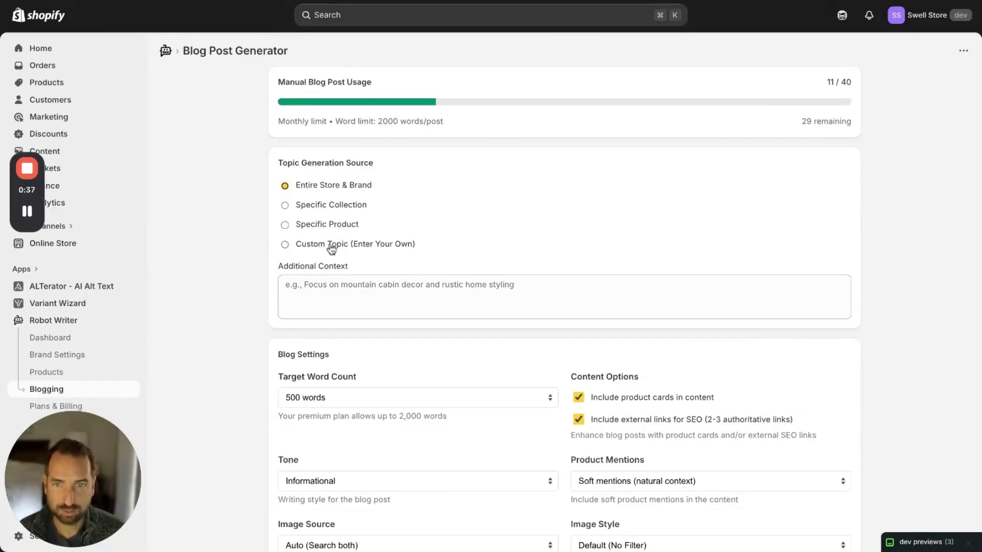
scroll(422, 204, down, 1)
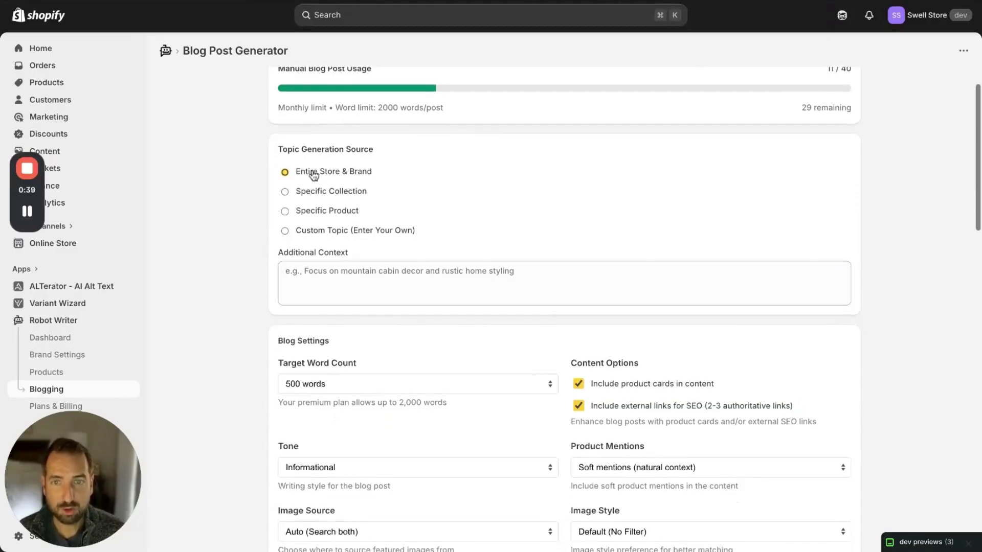
scroll(416, 196, down, 4)
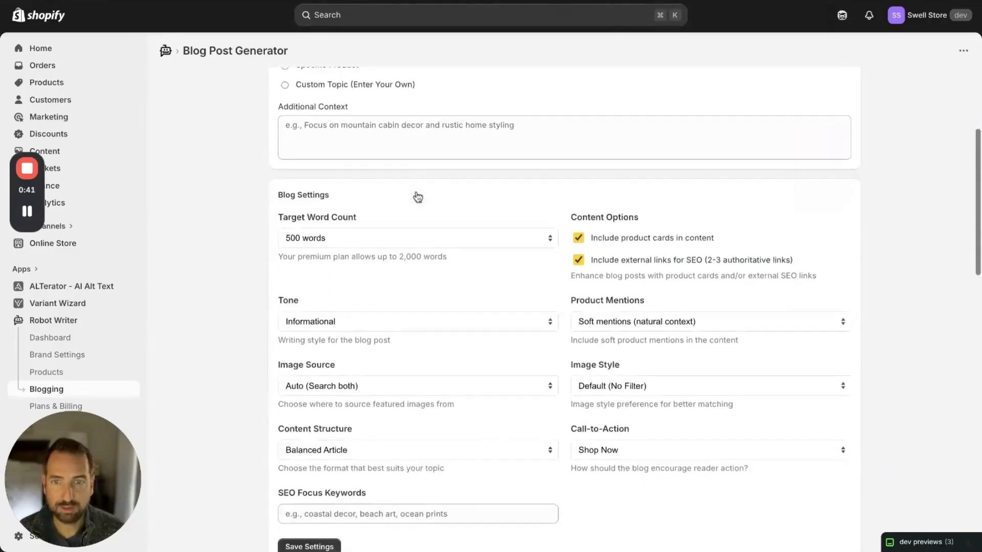
scroll(417, 197, down, 1)
click(483, 196)
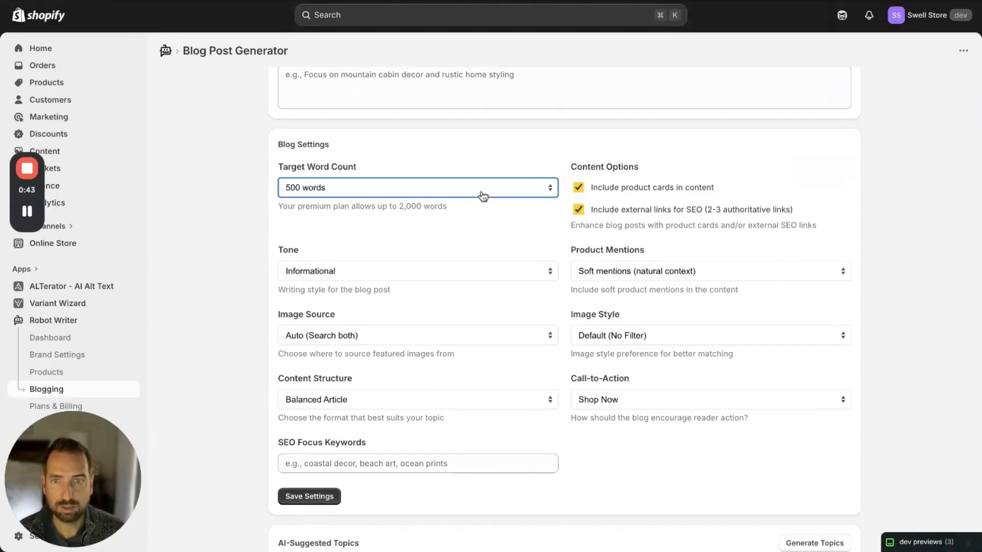
click(464, 215)
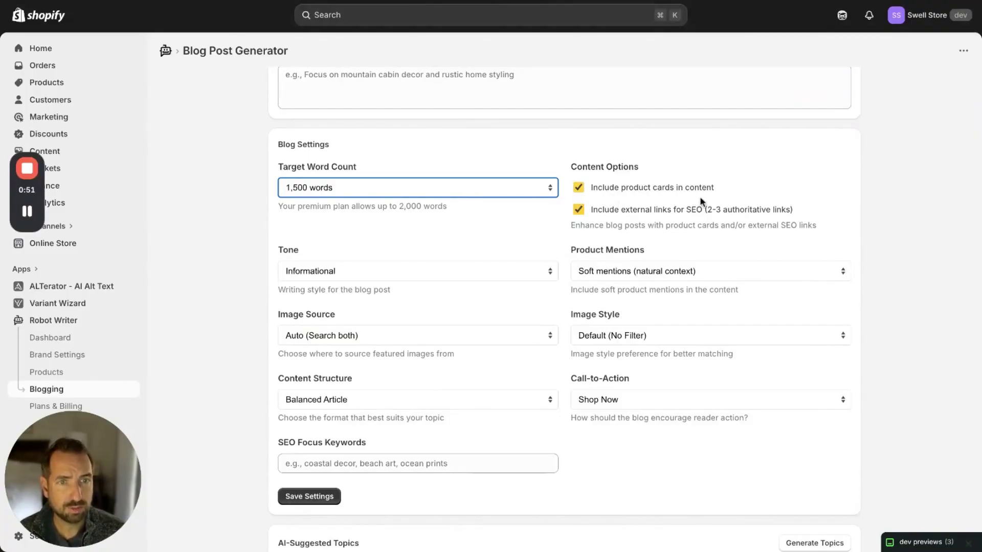
Review the tone, product mention, image, content structure and call-to-action options, and save the blog settings.
scroll(698, 202, down, 1)
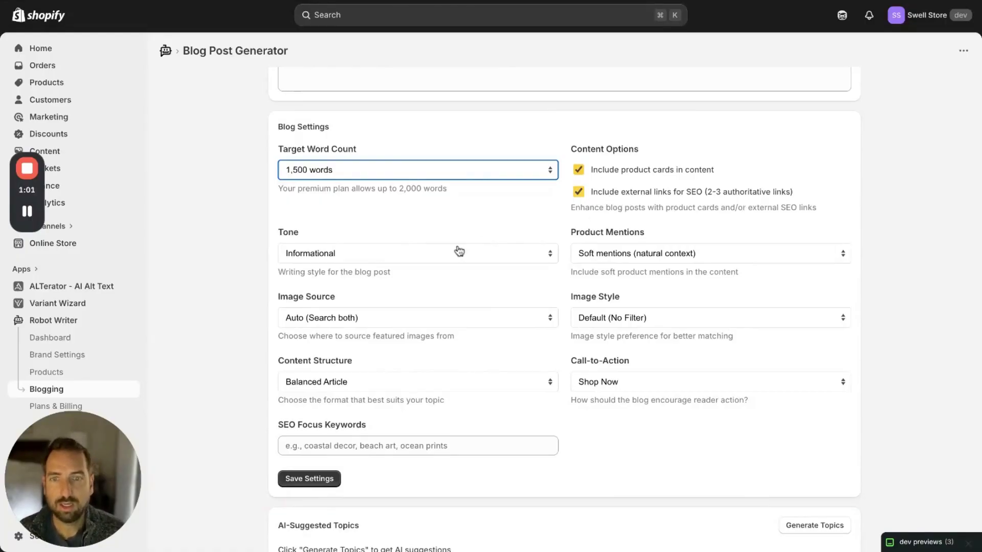
scroll(459, 250, down, 2)
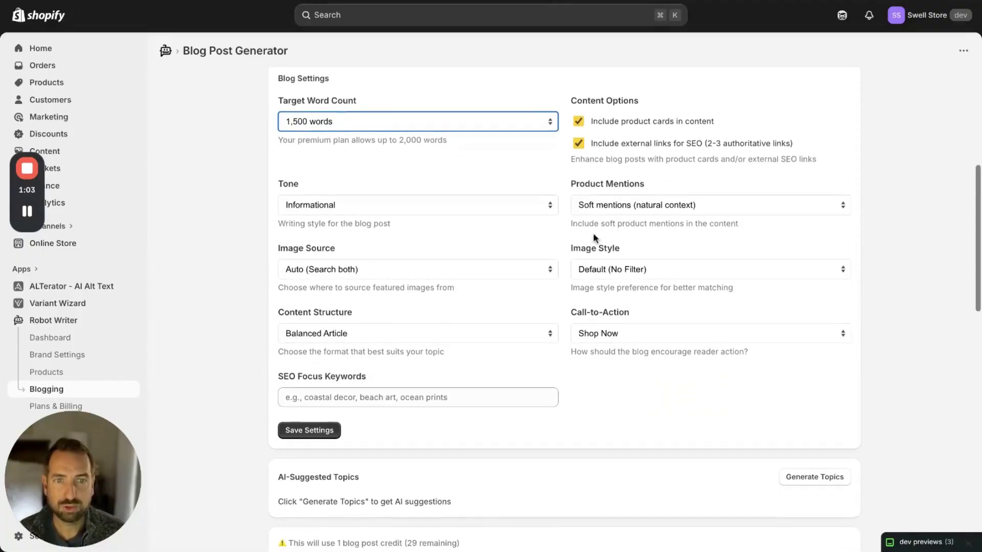
scroll(360, 237, down, 1)
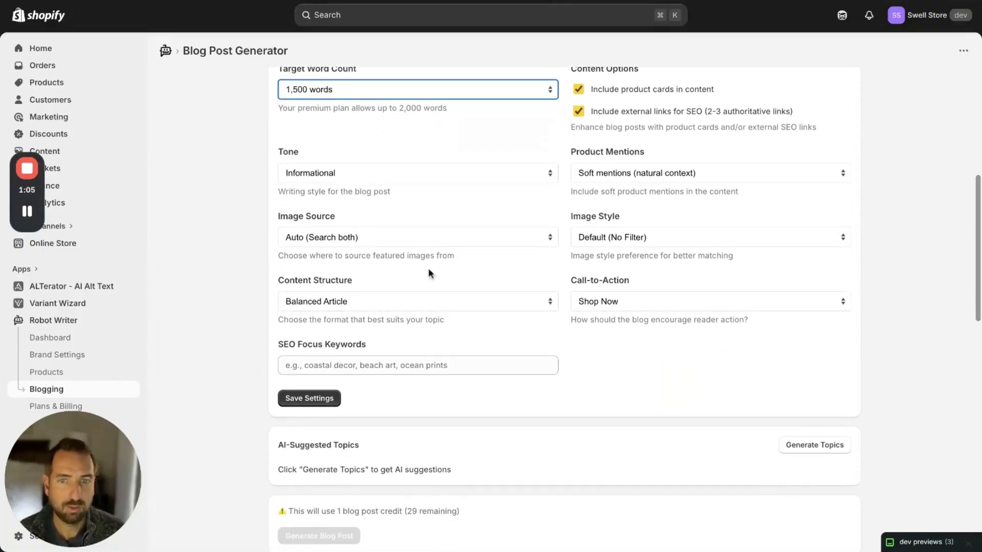
scroll(534, 265, down, 2)
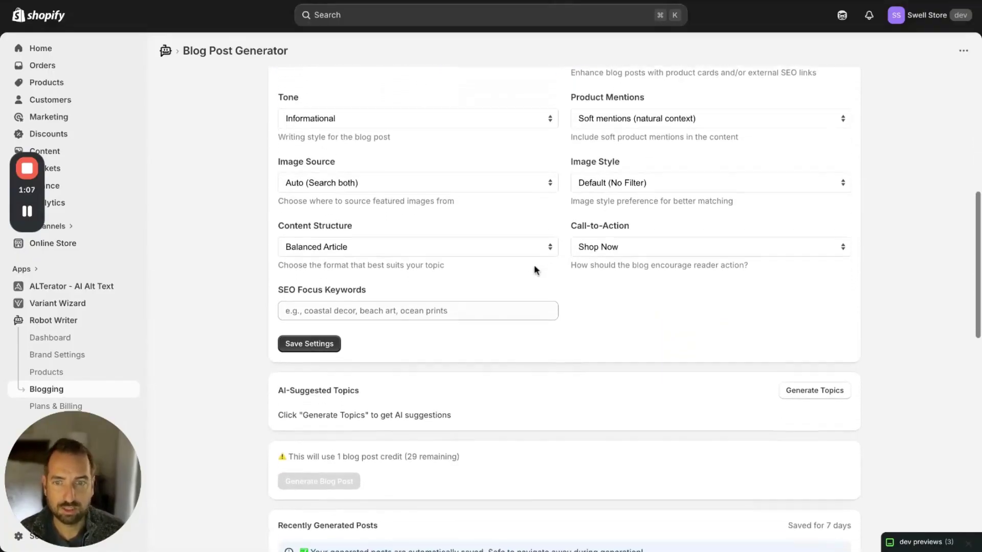
click(320, 339)
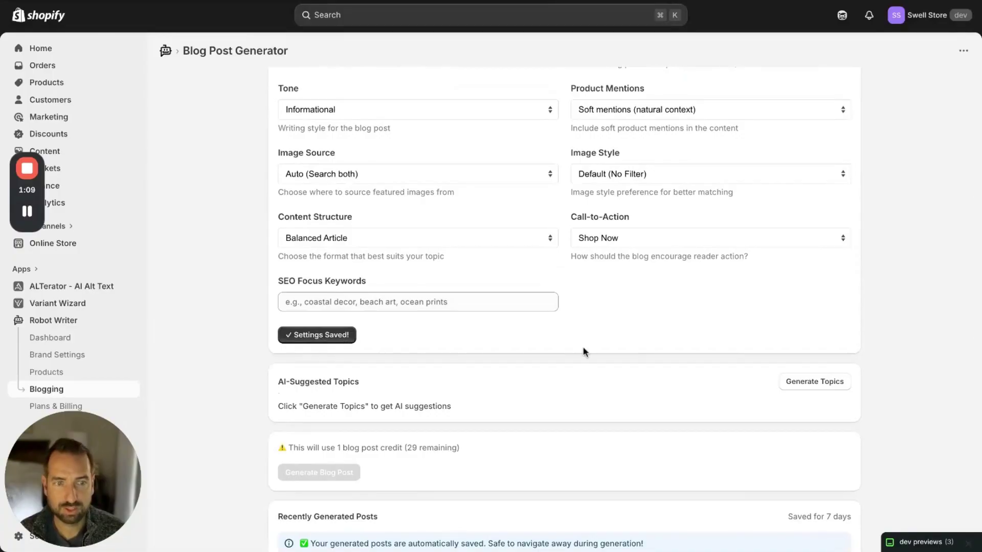
Generate AI-suggested blog topics for the entire store and brand and review the suggestions.
scroll(589, 335, down, 3)
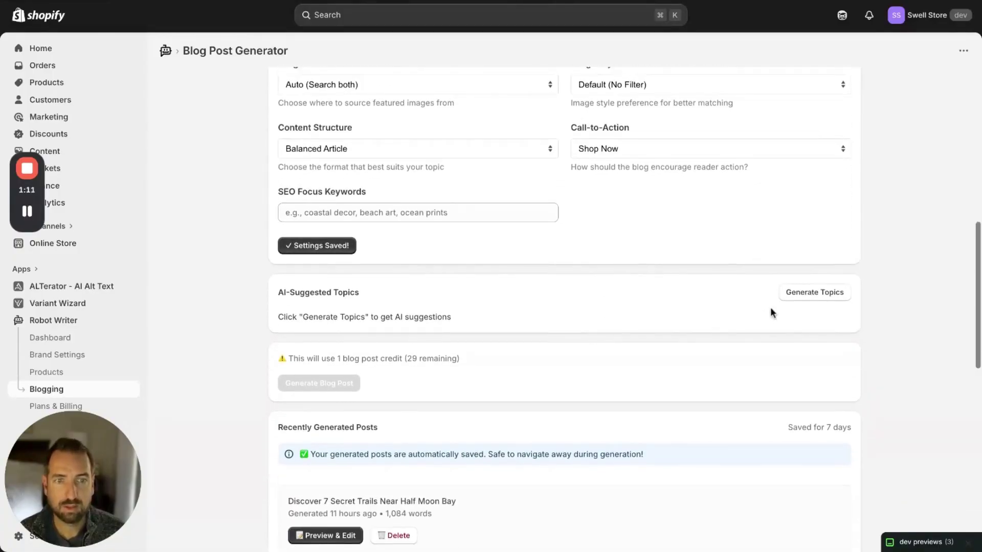
click(799, 294)
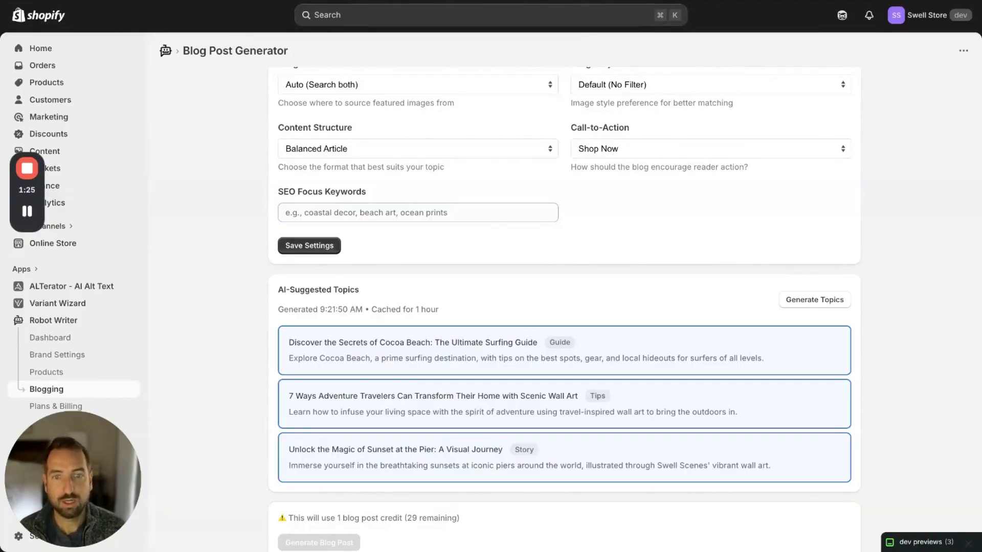
scroll(563, 307, down, 1)
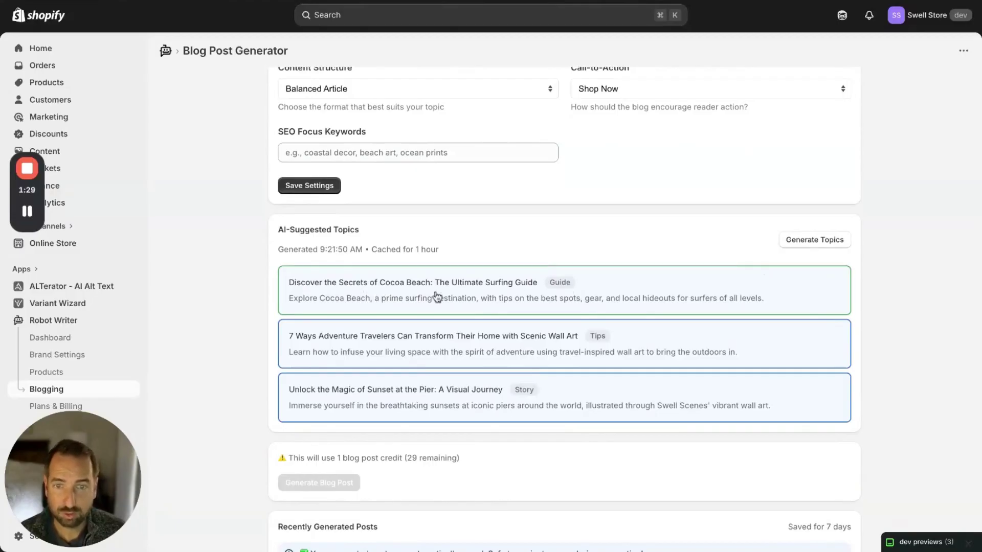
scroll(450, 307, down, 1)
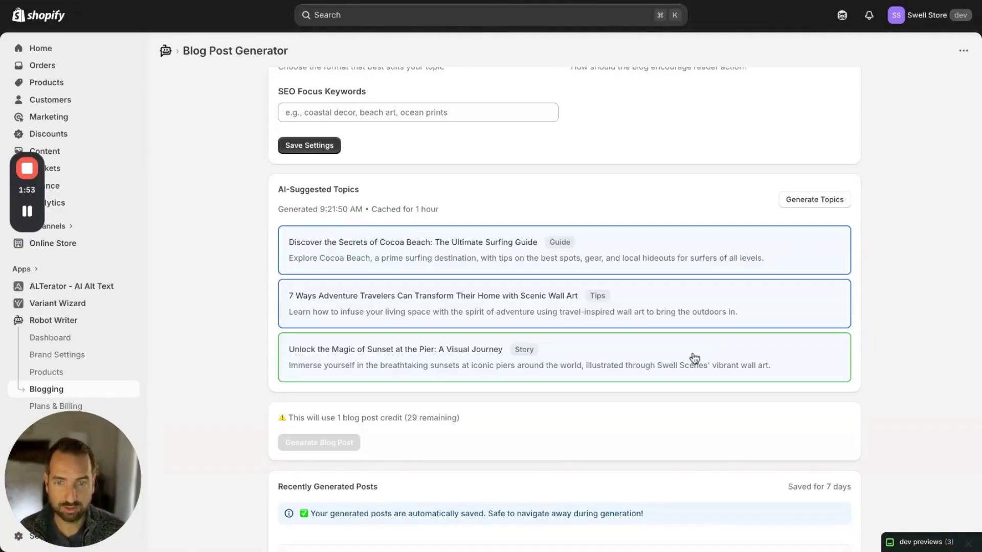
Generate a blog post from the suggested topic "Discover the Secrets of Cocoa Beach: The Ultimate Surfing Guide".
click(659, 254)
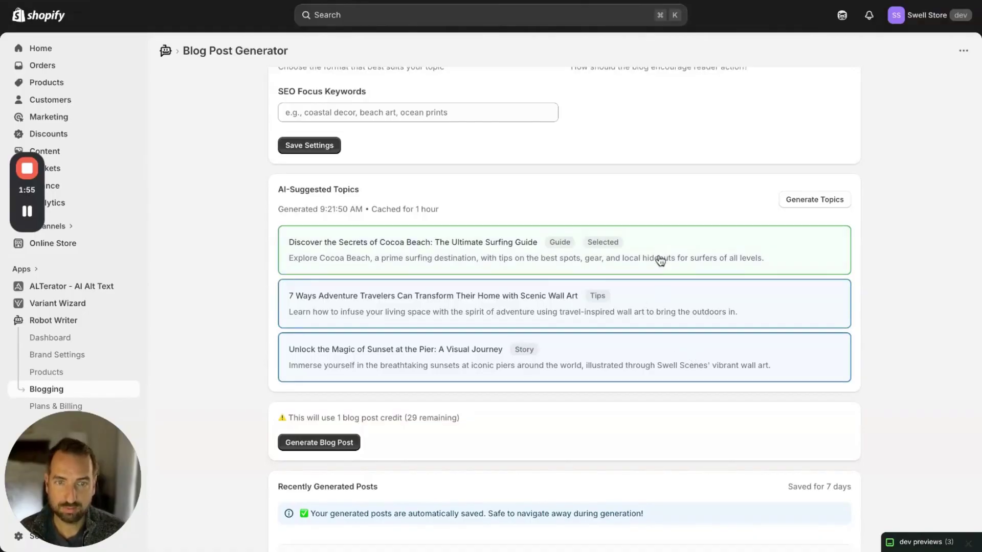
scroll(655, 277, down, 2)
click(319, 341)
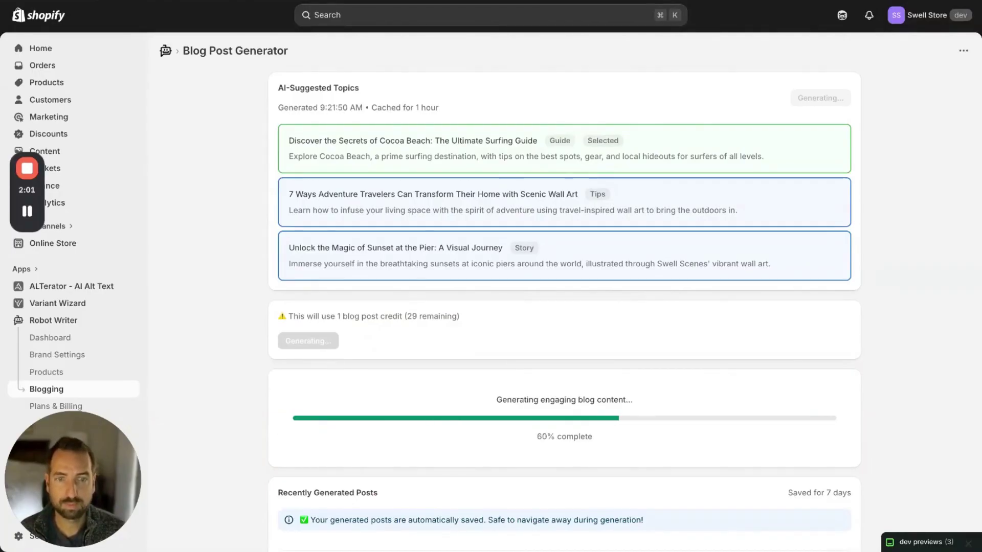
Examine the generated blog post's featured image, title, word count, tone and opening section in the preview.
scroll(564, 277, down, 2)
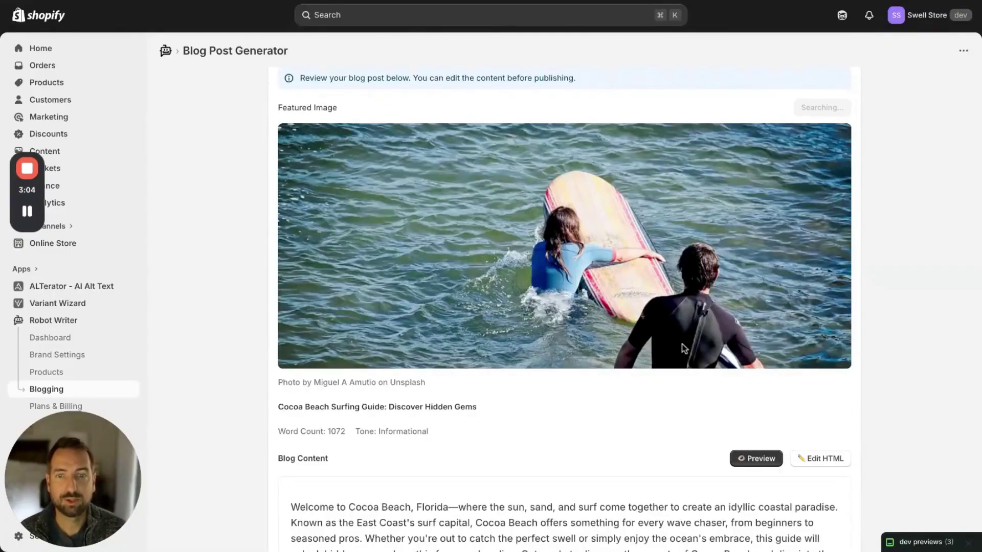
scroll(684, 349, up, 1)
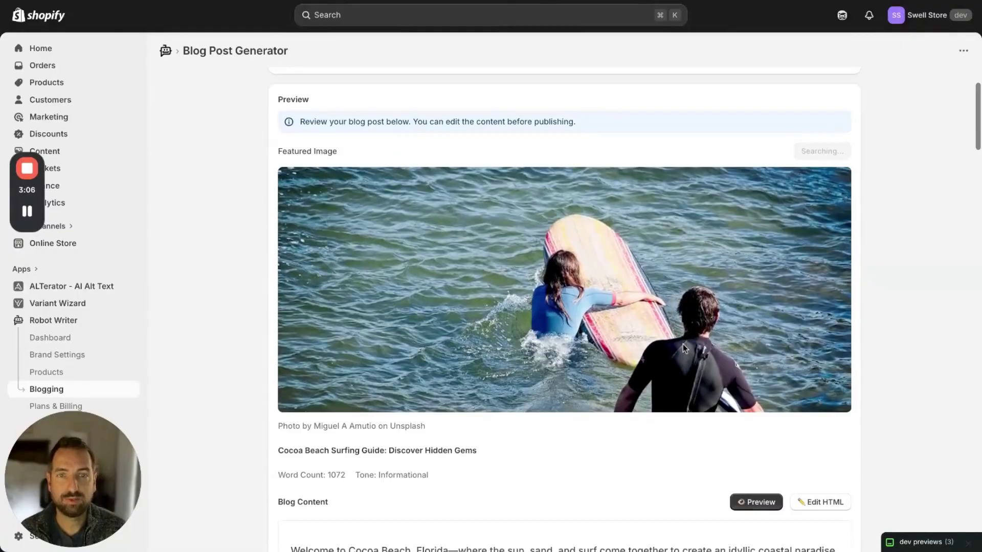
scroll(682, 345, down, 1)
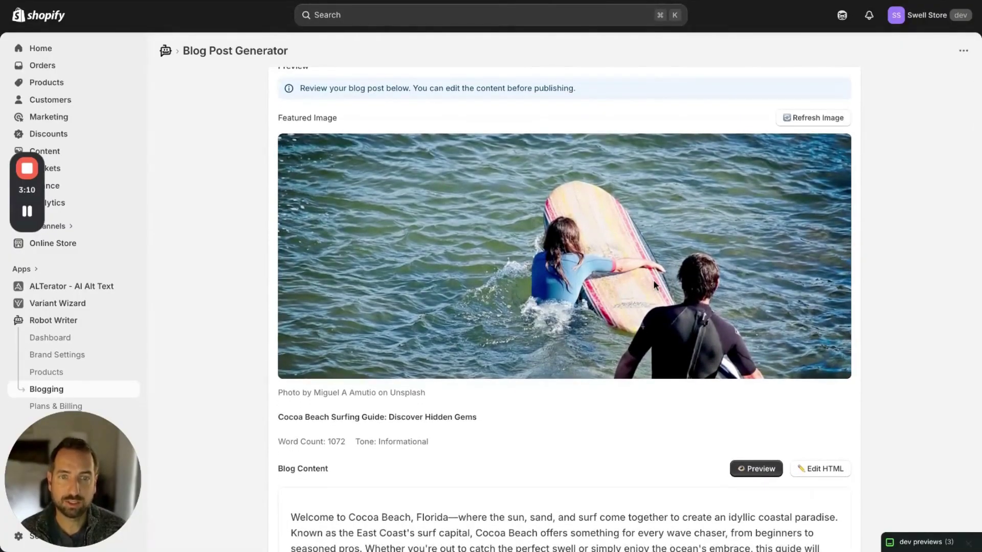
scroll(570, 303, down, 3)
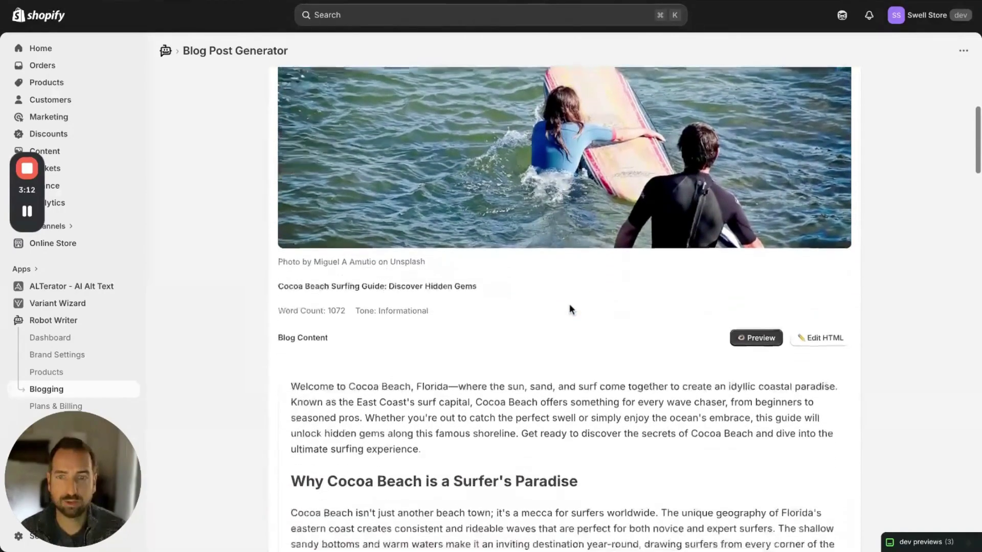
scroll(569, 304, down, 2)
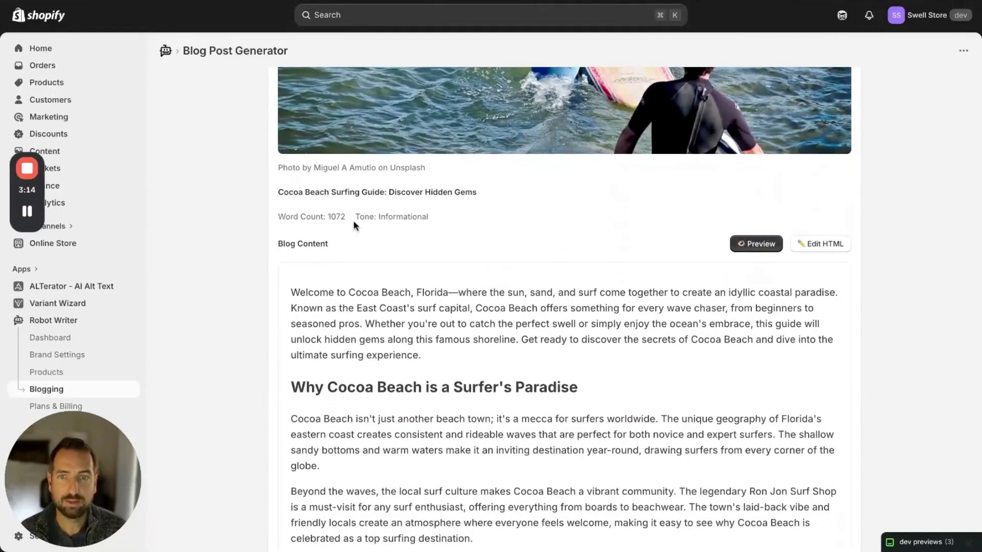
scroll(453, 232, down, 3)
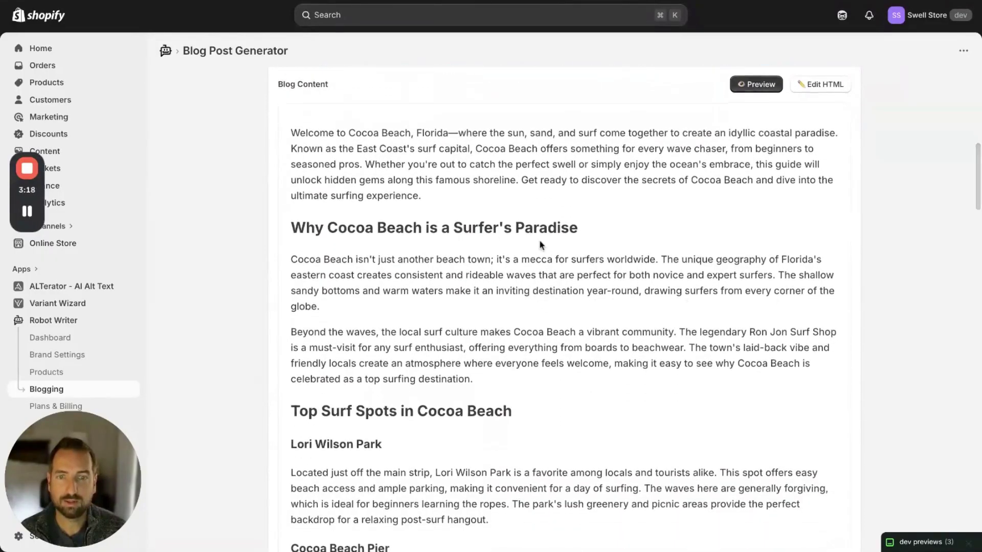
Read through the blog post's body, checking its surf spot sections, embedded product cards and external links down to the conclusion.
scroll(541, 243, down, 4)
scroll(542, 244, down, 3)
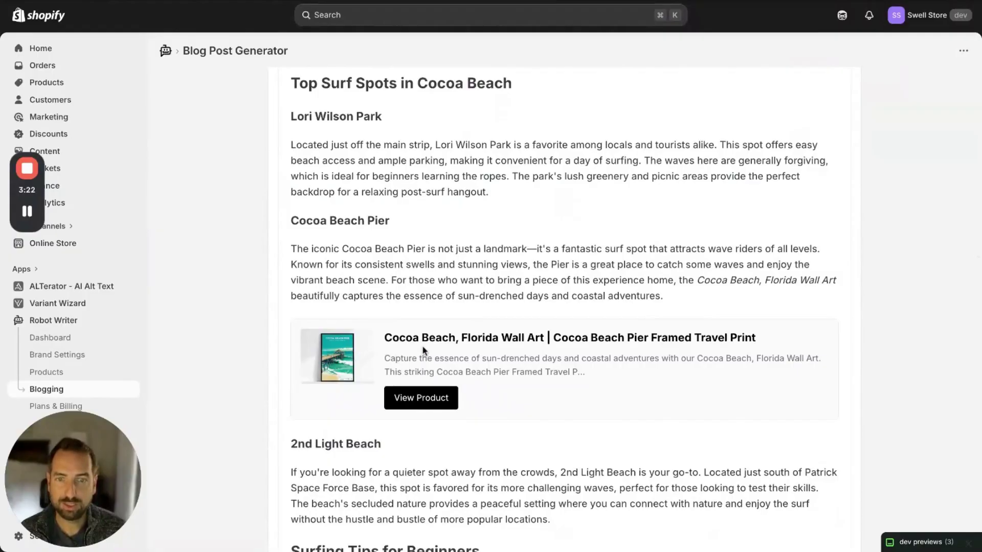
scroll(423, 345, down, 6)
scroll(425, 345, down, 4)
scroll(426, 345, down, 3)
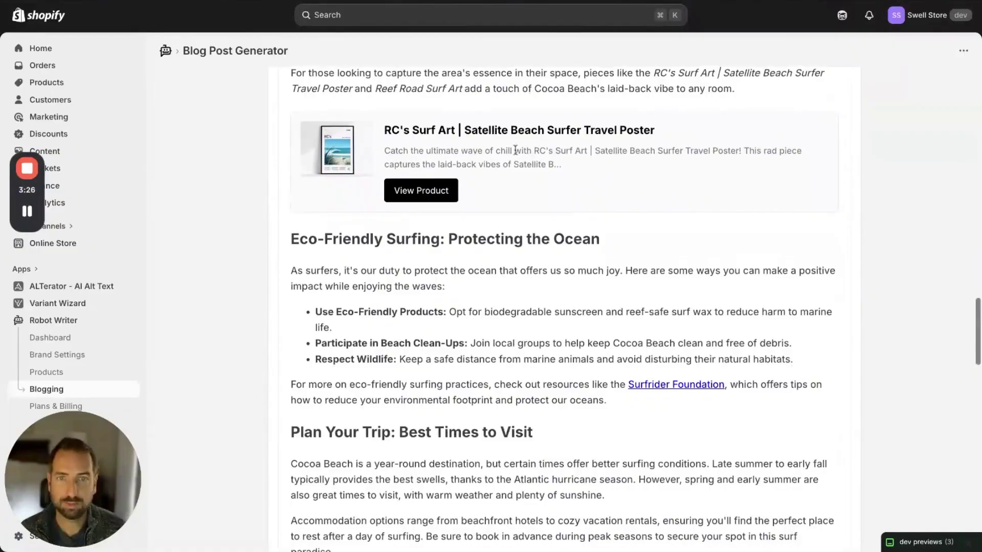
scroll(515, 150, down, 6)
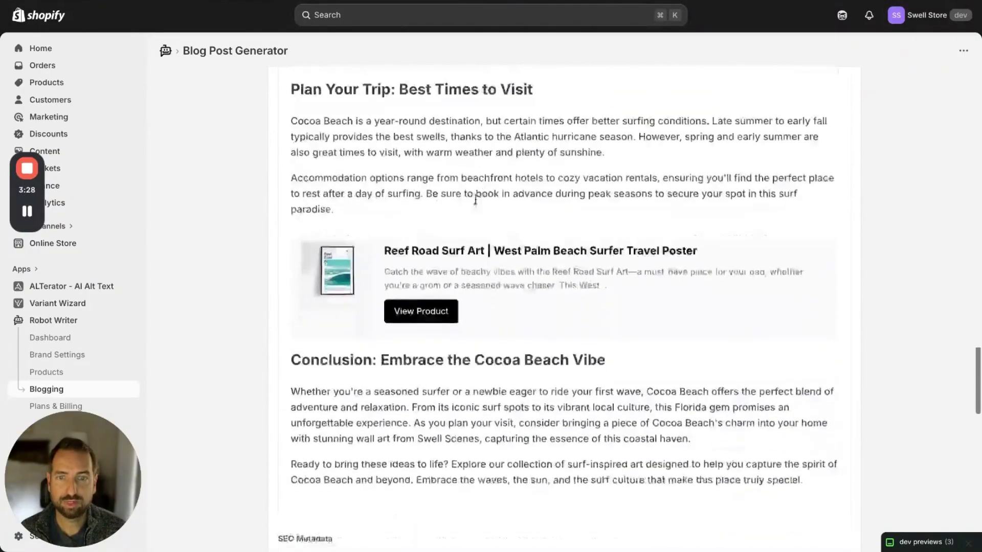
scroll(475, 200, down, 2)
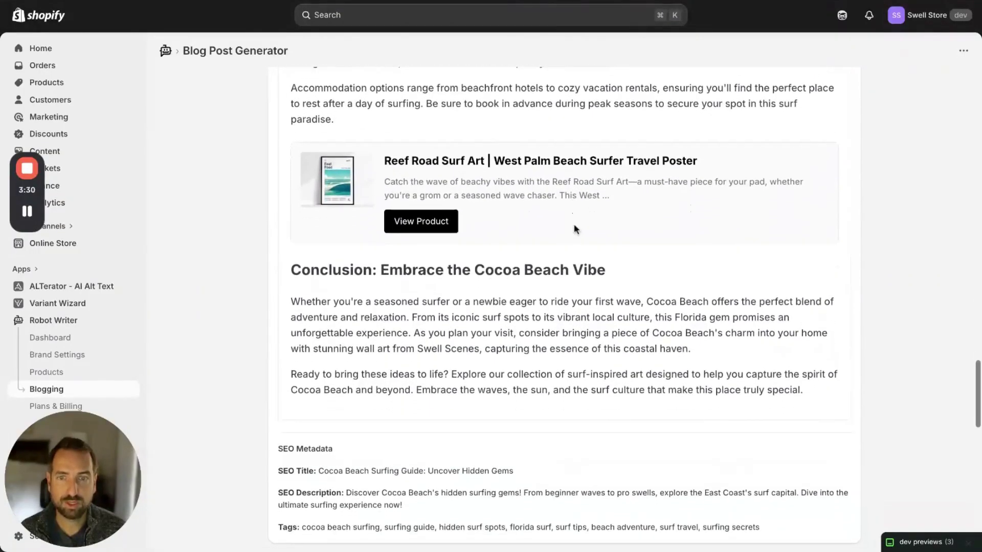
Check the blog post's SEO title, description and tags, the draft and publish options, and the recently generated posts.
scroll(668, 301, down, 2)
scroll(702, 252, down, 1)
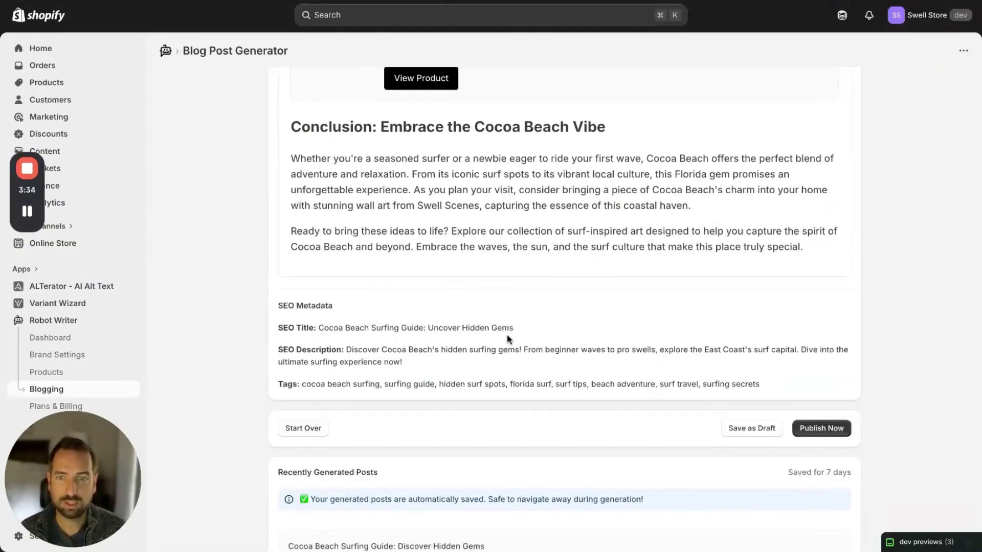
scroll(507, 339, down, 1)
scroll(463, 327, down, 1)
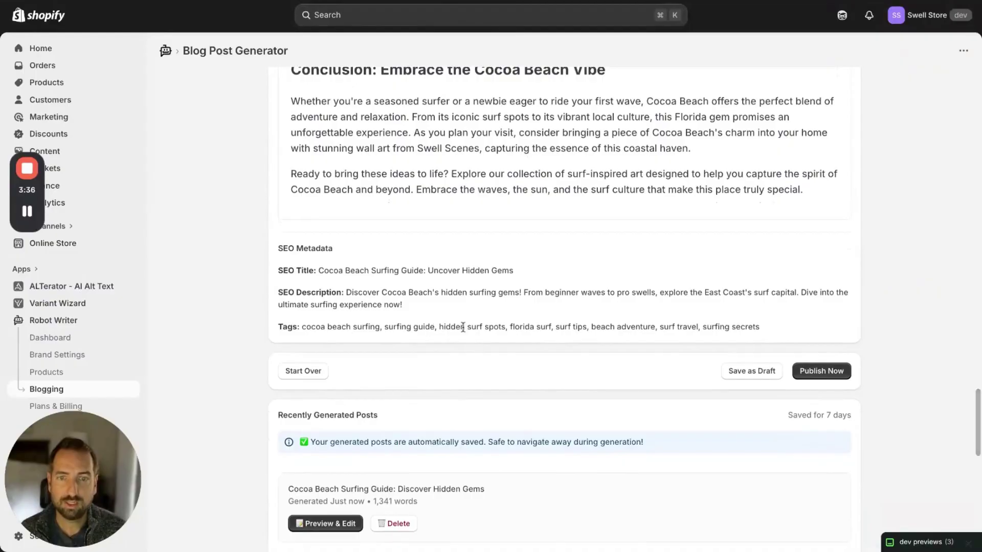
scroll(531, 324, down, 2)
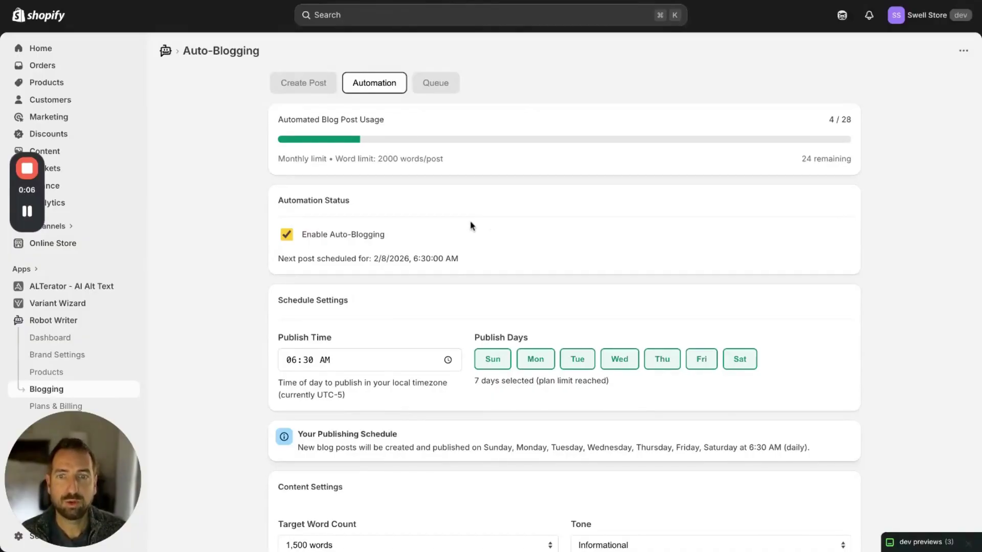
Review the auto-blogging automation status, publish time and publish days.
scroll(475, 221, down, 1)
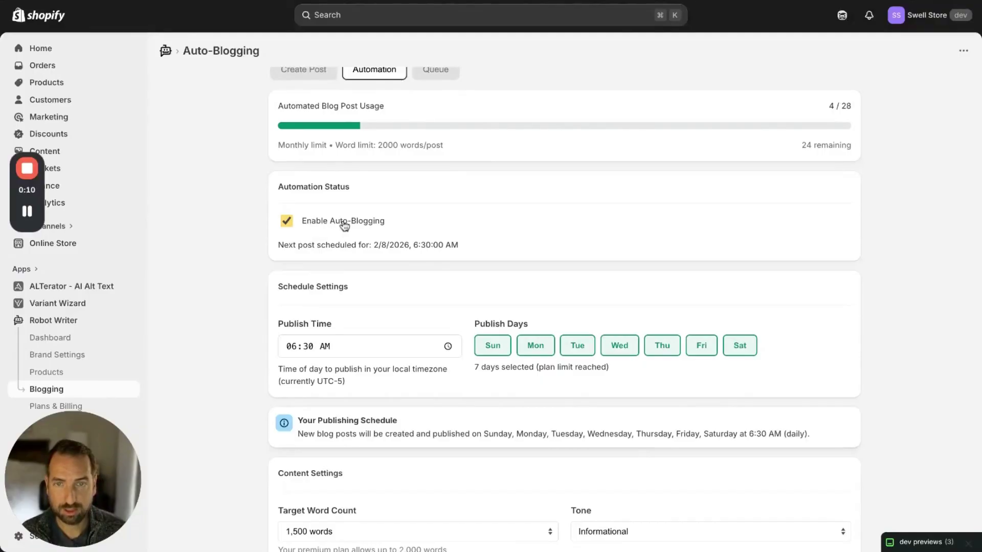
scroll(344, 223, down, 4)
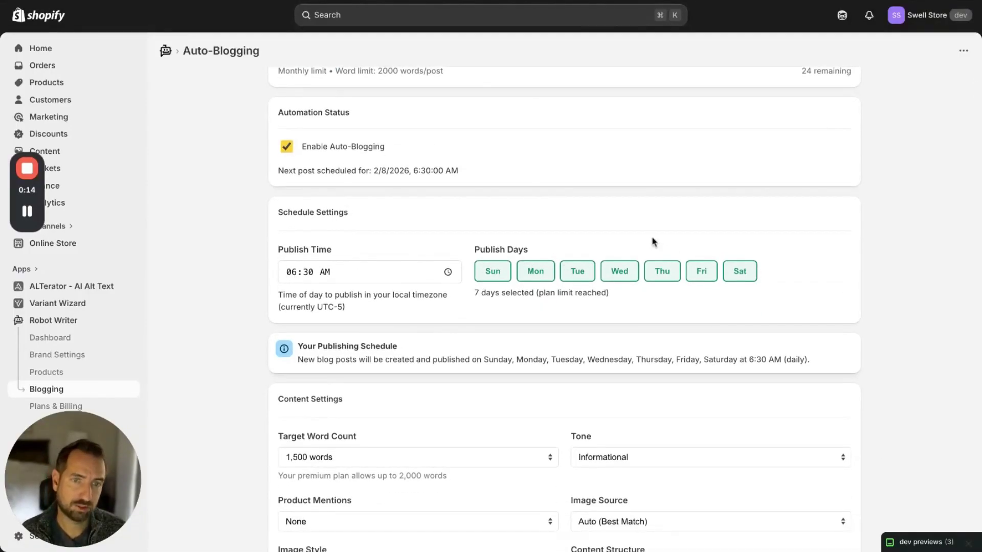
scroll(657, 238, down, 2)
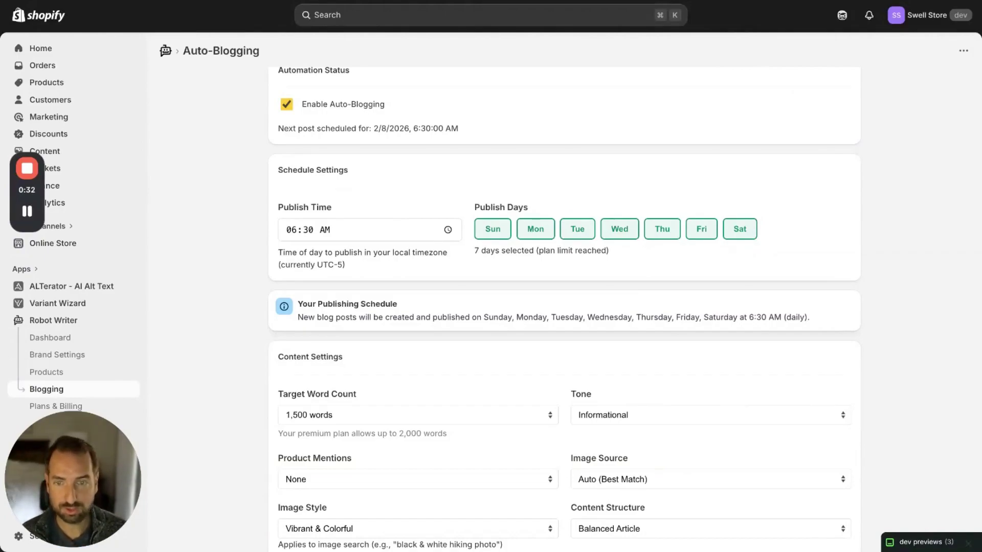
scroll(365, 214, down, 1)
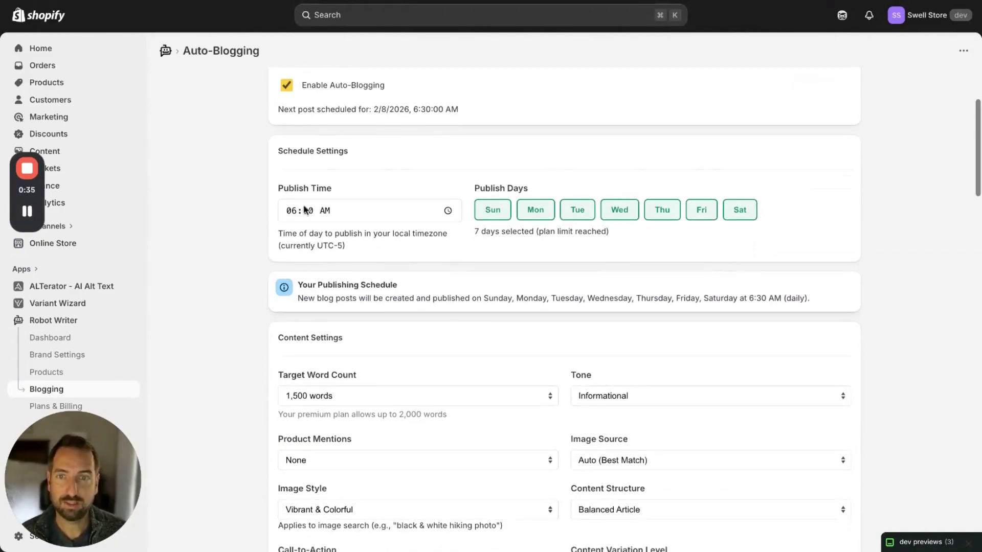
Review the automation's content settings, including word count, tone, product mentions, the image source choices and content variation level.
scroll(537, 238, down, 5)
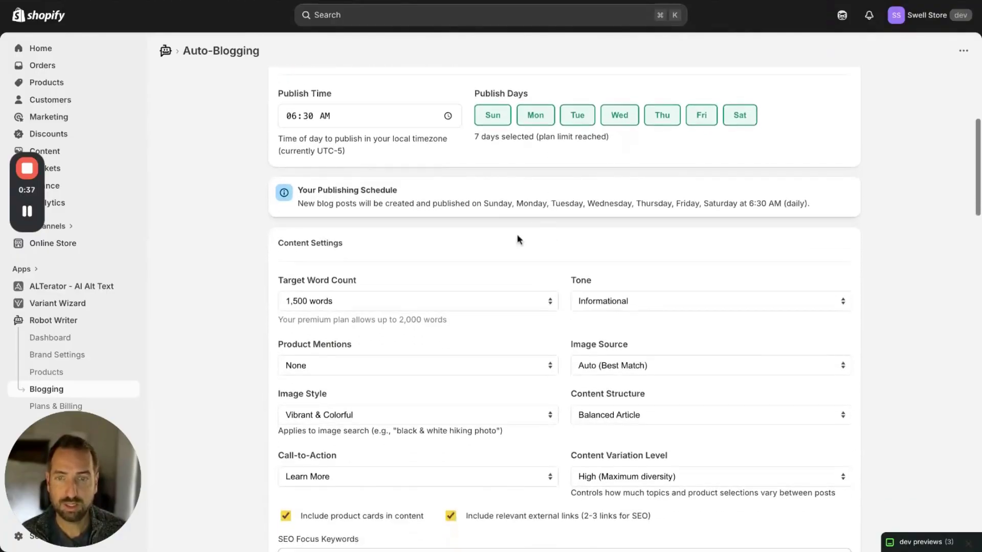
scroll(351, 248, down, 2)
scroll(623, 235, down, 1)
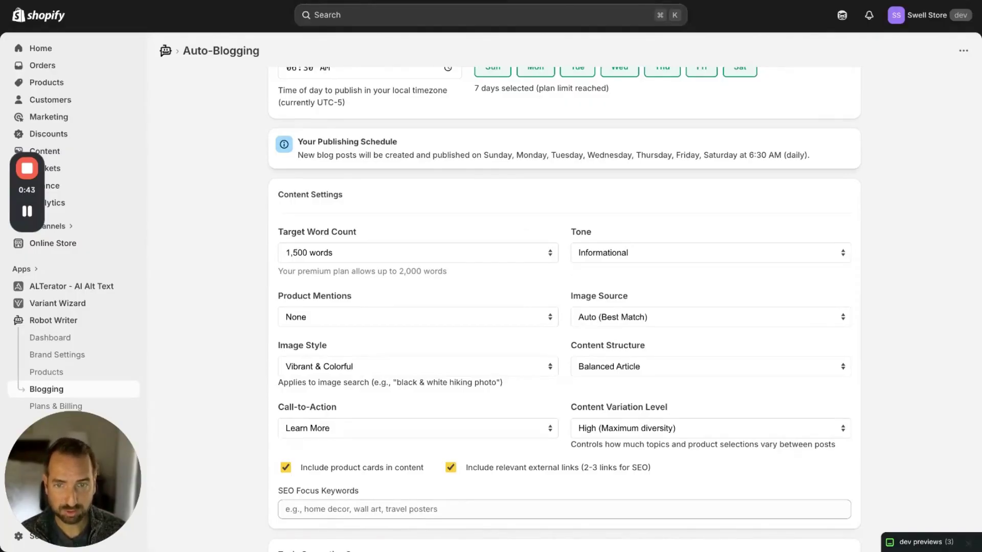
scroll(395, 241, down, 1)
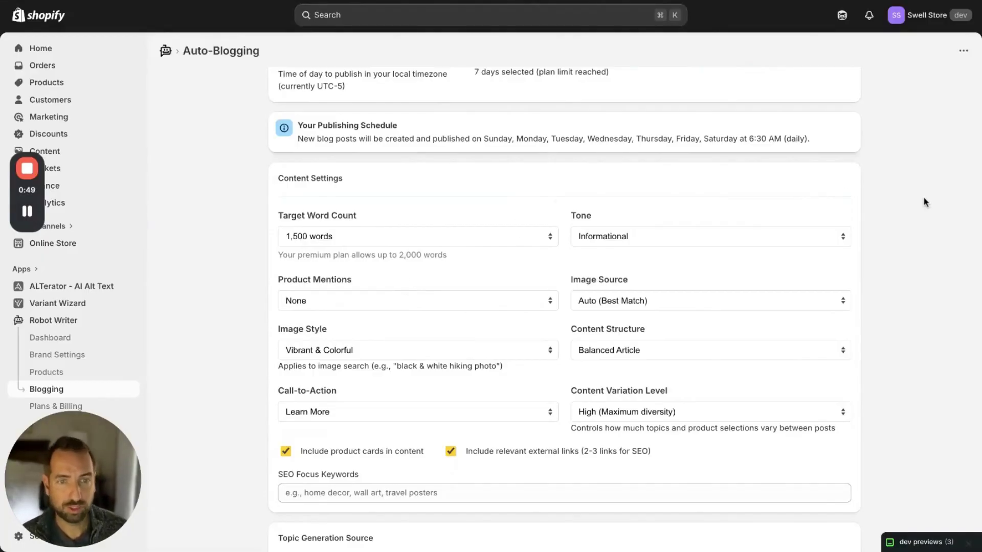
scroll(864, 241, down, 2)
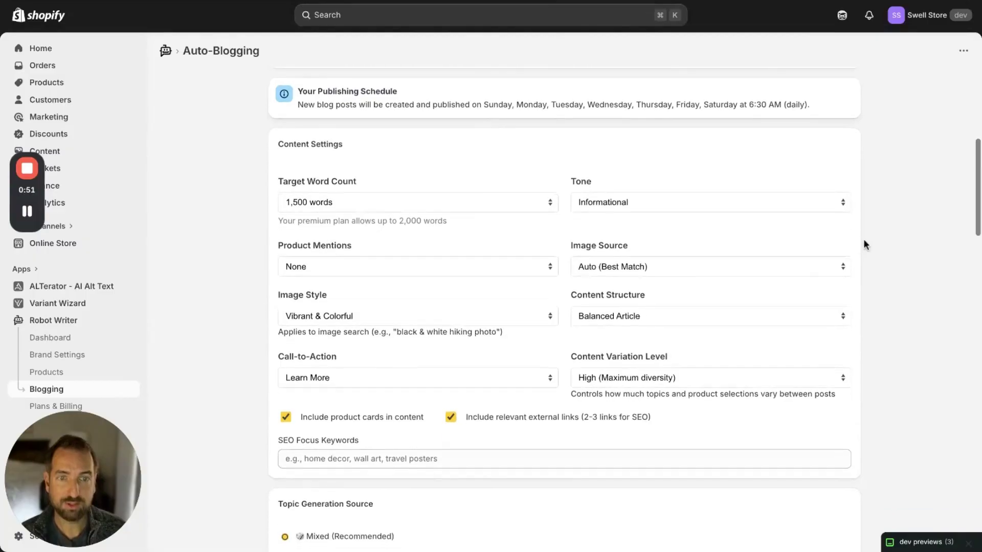
click(835, 269)
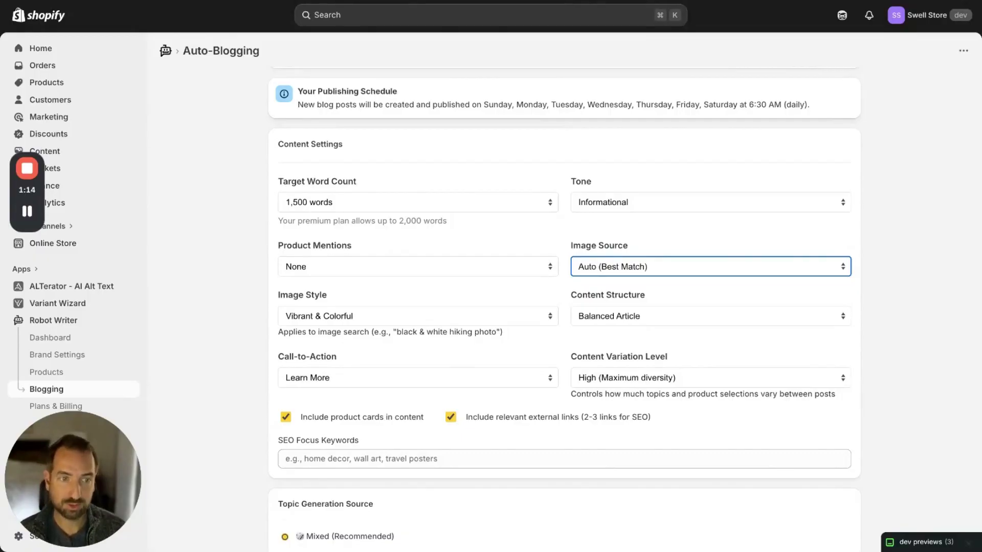
scroll(564, 307, down, 1)
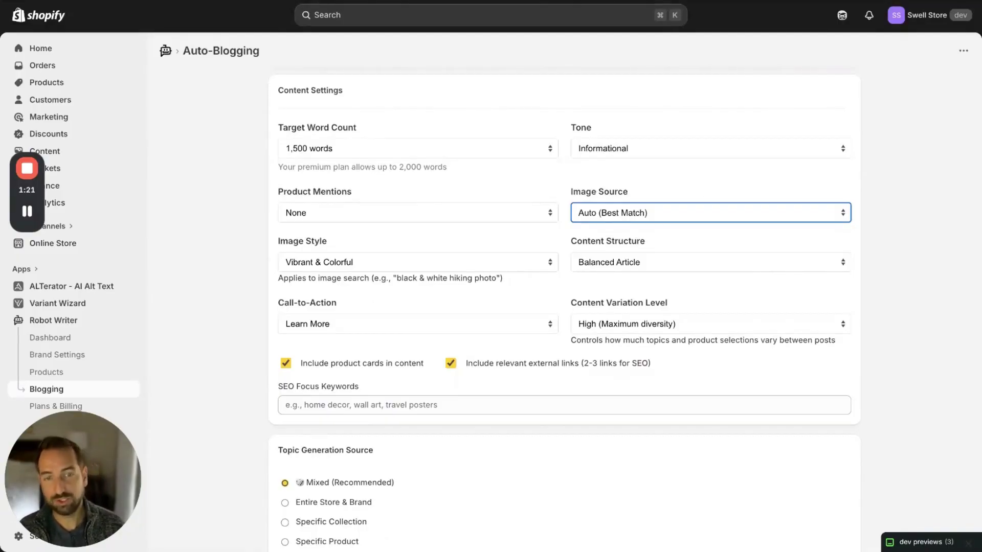
Review the automation's topic generation source options, custom topic themes and additional context field.
scroll(564, 307, down, 4)
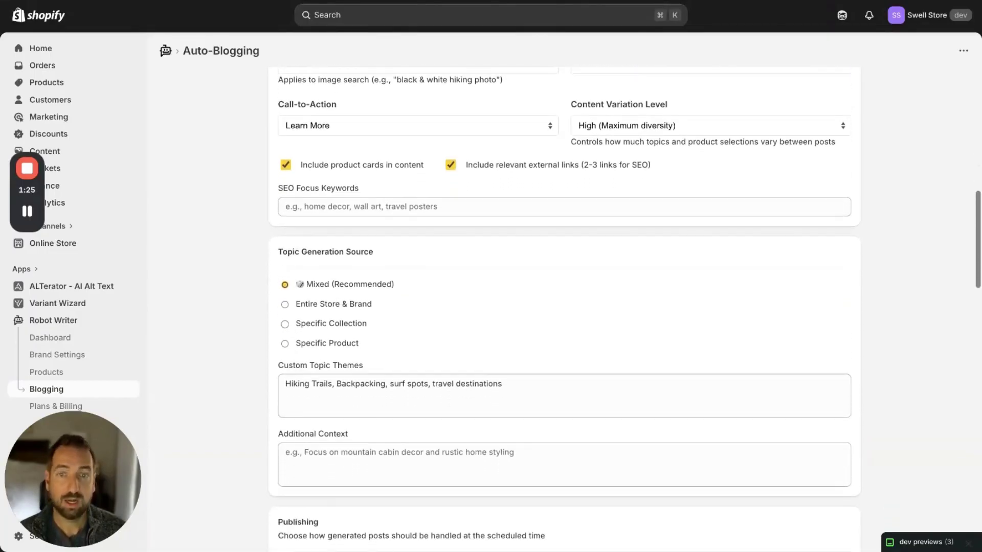
scroll(417, 240, down, 1)
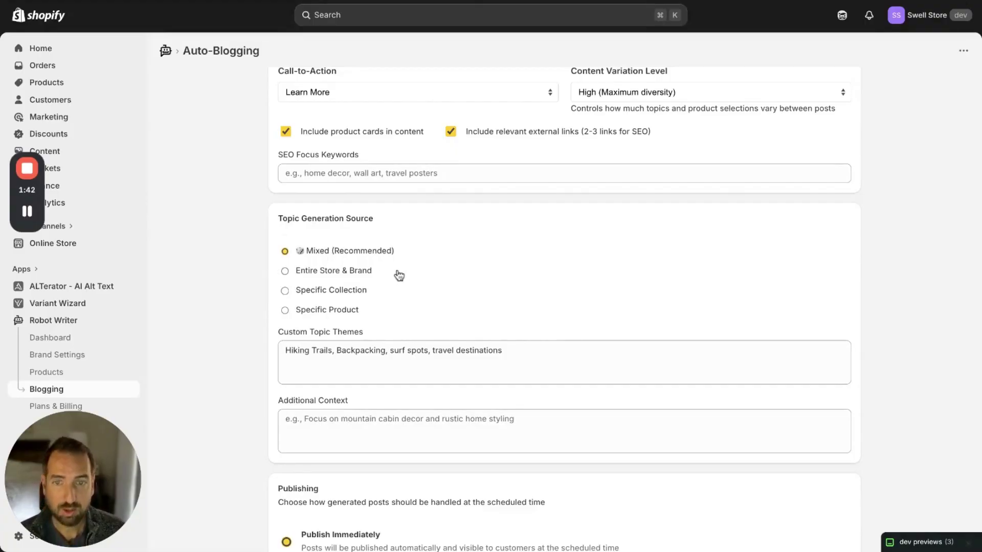
scroll(397, 274, down, 1)
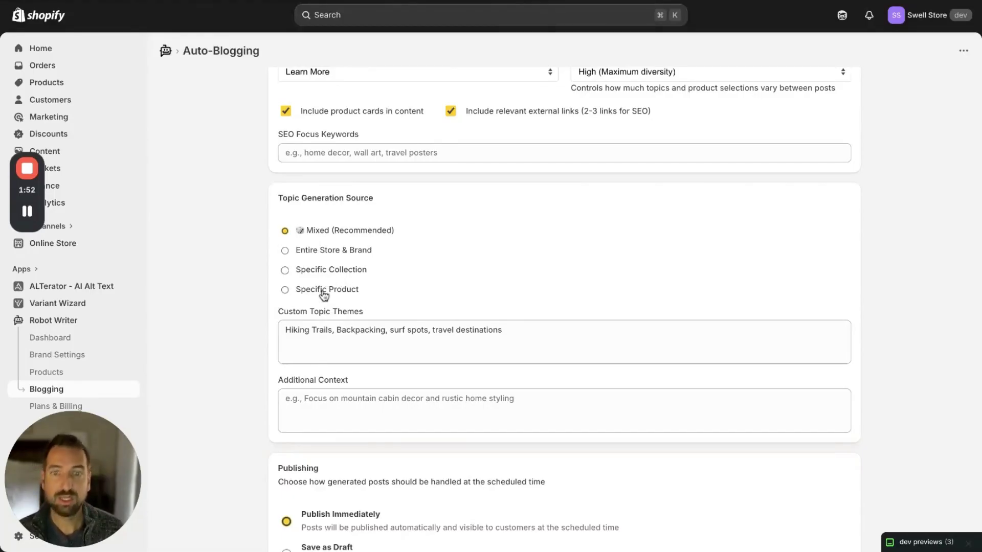
click(301, 329)
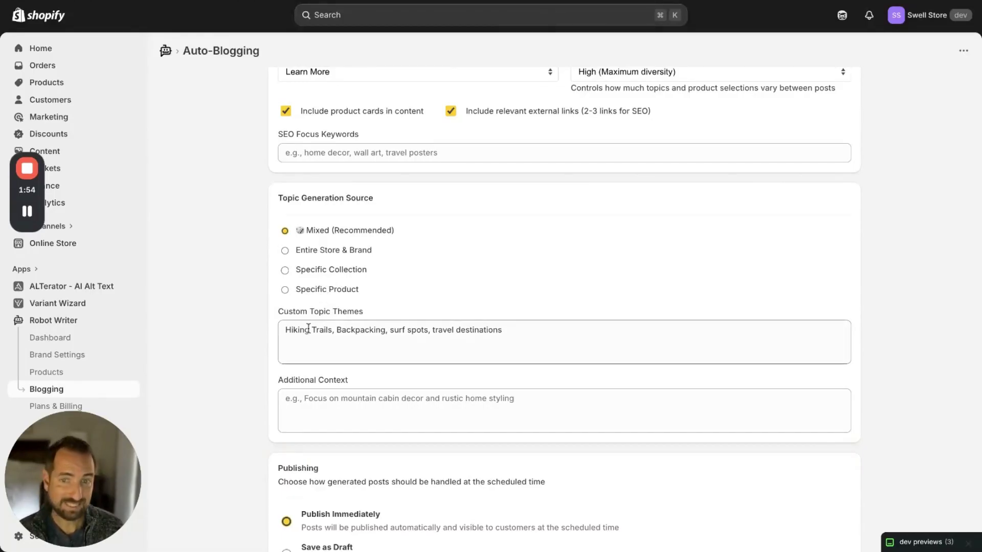
click(416, 306)
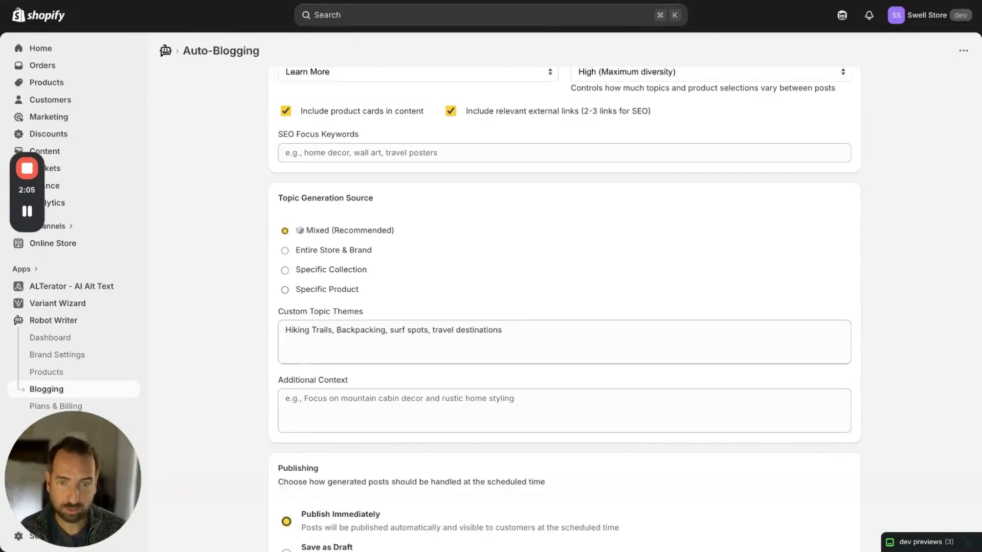
Review the publishing options and upcoming blog posts, and save the auto-blogging settings to generate scheduled topics.
scroll(508, 280, down, 2)
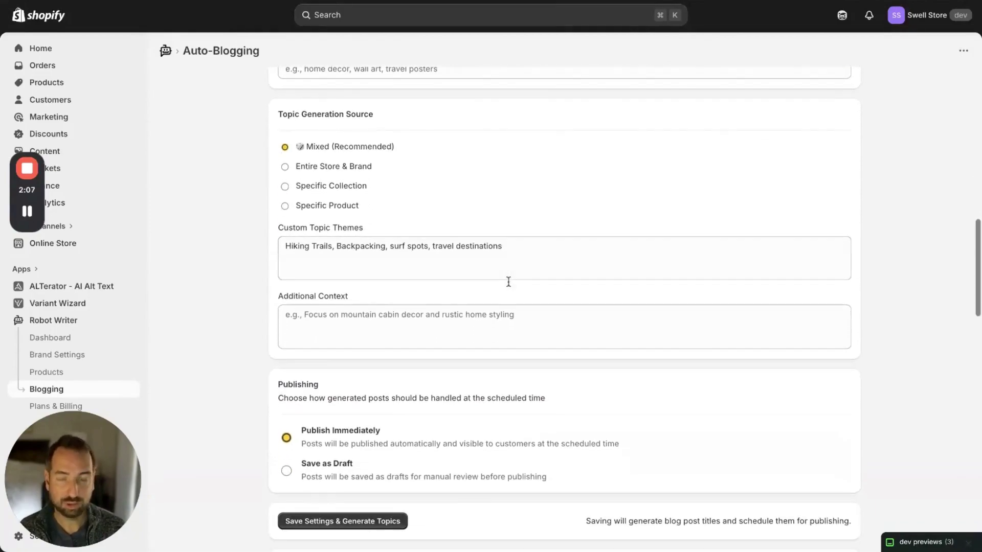
scroll(508, 286, down, 1)
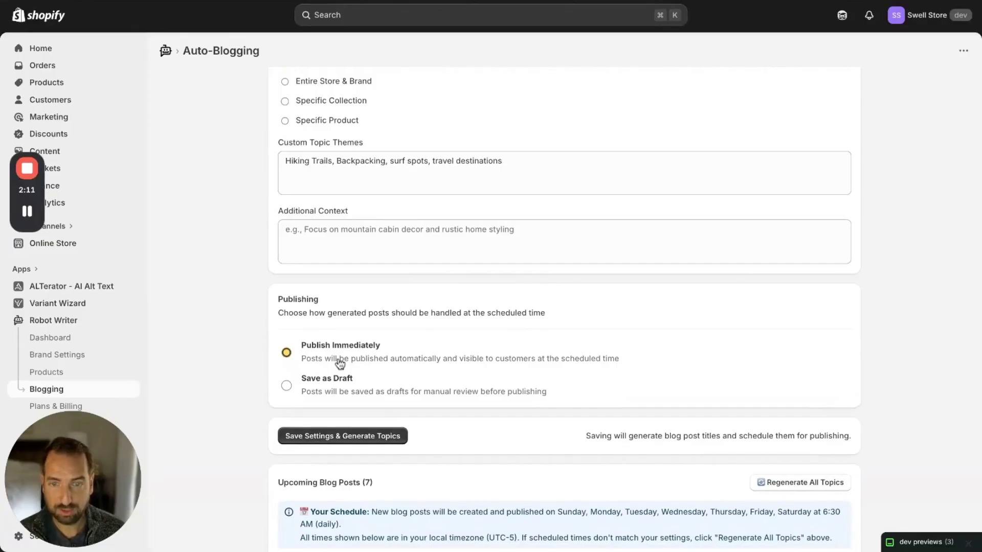
scroll(340, 363, down, 1)
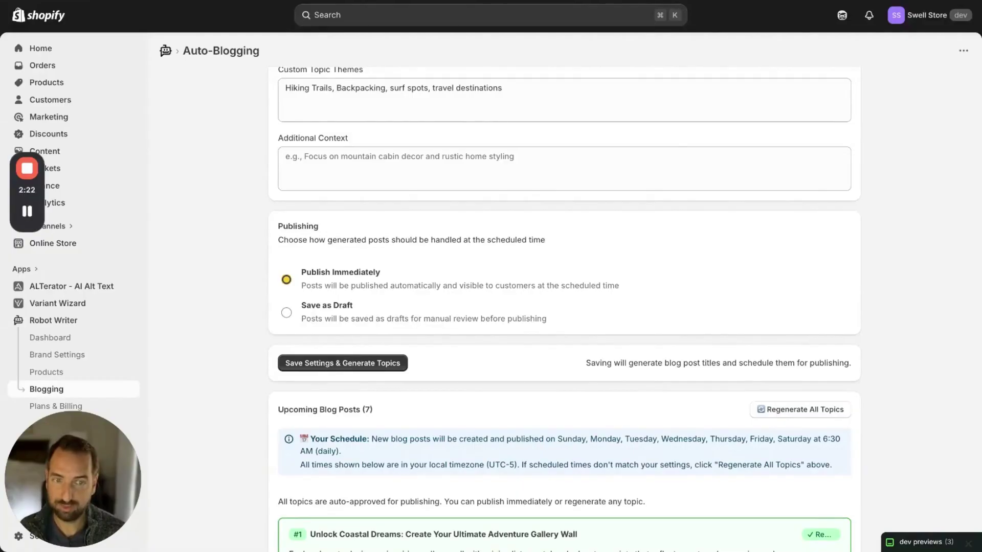
scroll(397, 287, down, 3)
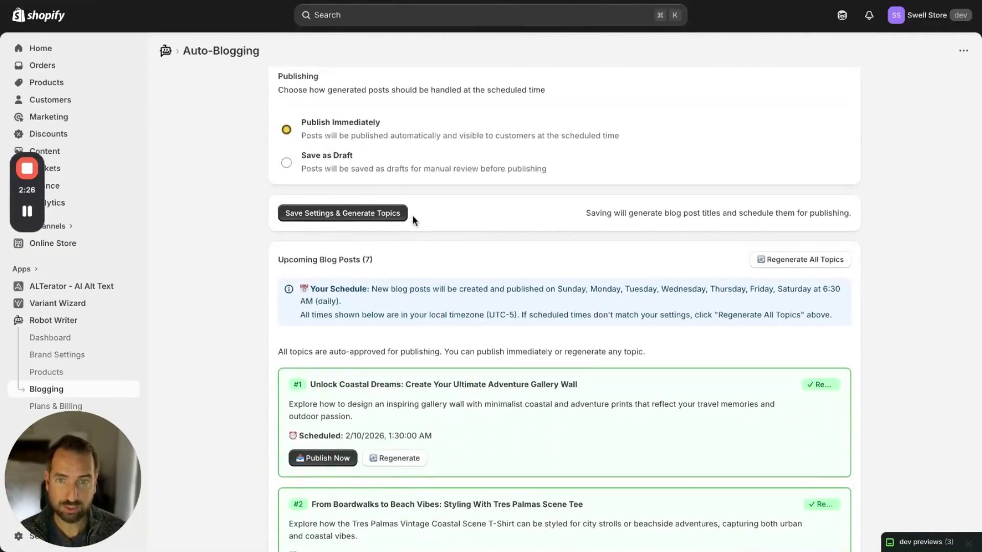
scroll(681, 266, down, 2)
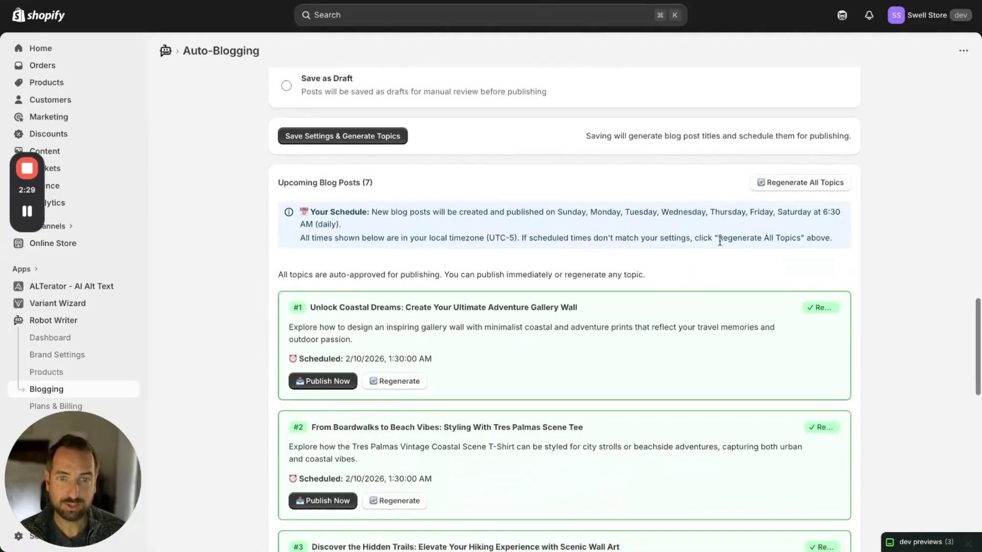
scroll(509, 317, down, 1)
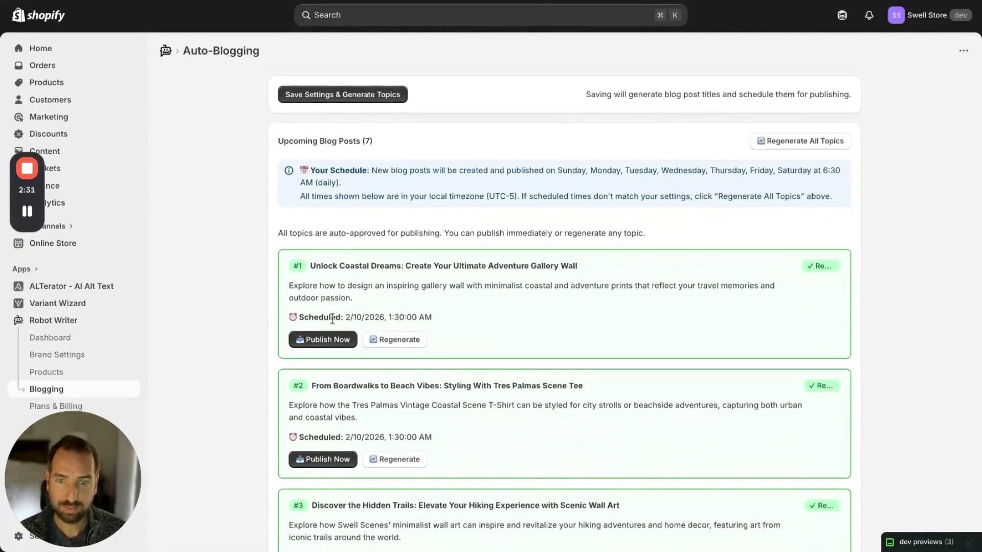
scroll(329, 320, down, 1)
scroll(334, 322, up, 3)
click(340, 189)
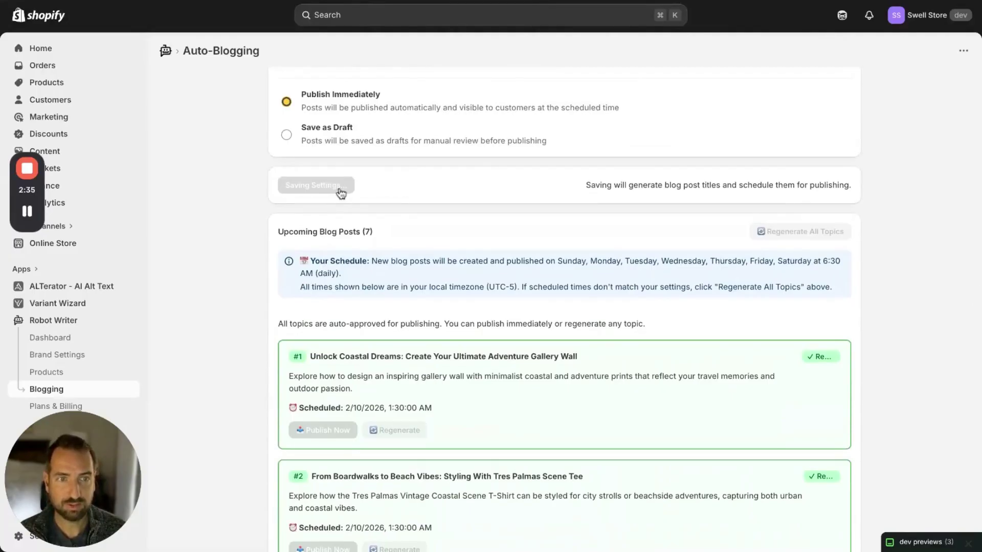
Regenerate all upcoming blog post topics in the auto-blogging automation.
scroll(784, 289, up, 10)
scroll(784, 289, up, 2)
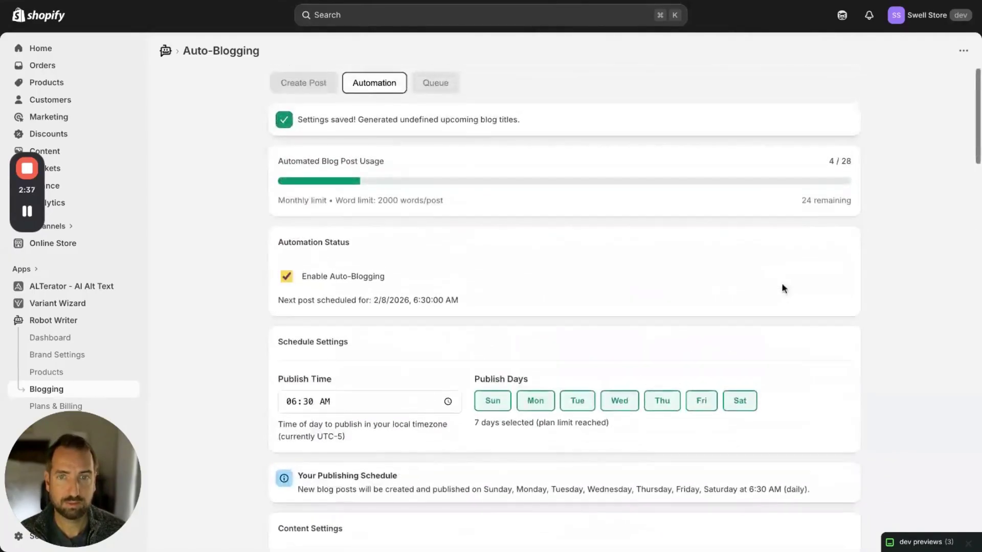
scroll(784, 289, down, 15)
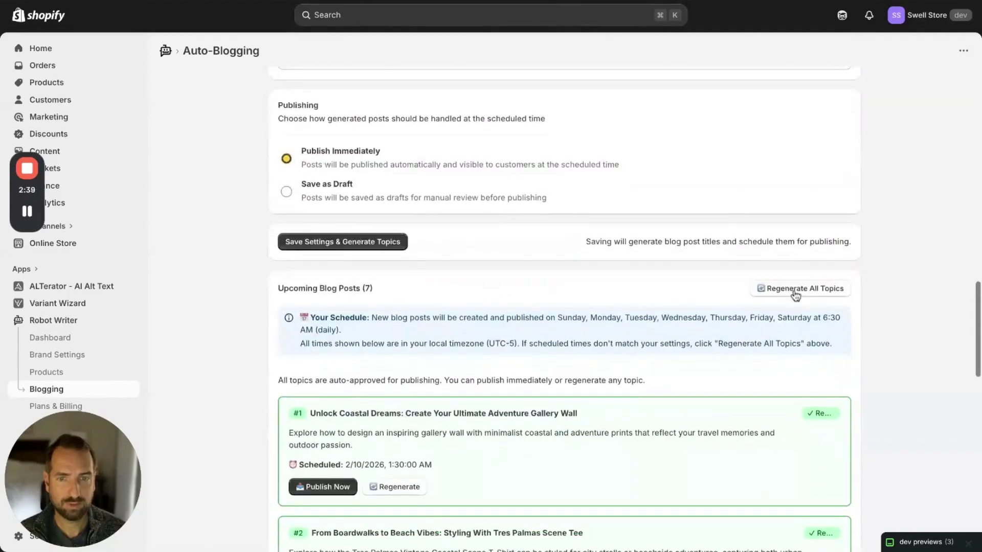
click(796, 292)
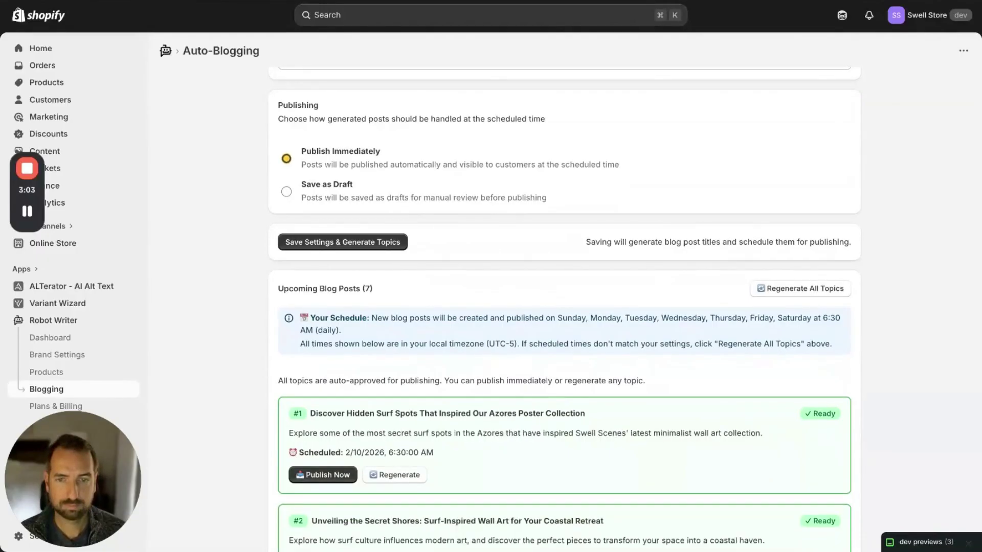
Review the regenerated upcoming blog posts, including their titles, descriptions, scheduled dates and per-post publish and regenerate options, down to the recently published section.
scroll(545, 328, down, 4)
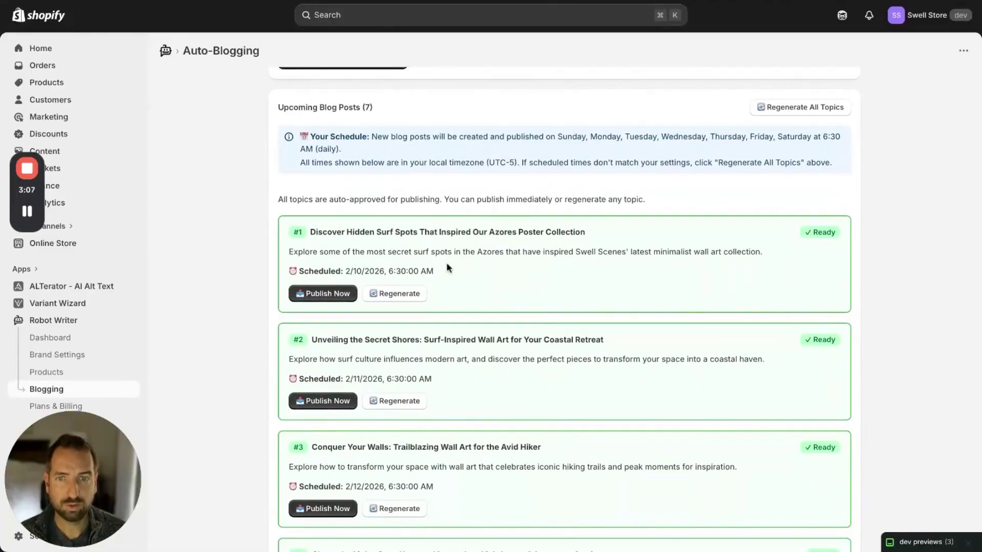
scroll(547, 307, down, 2)
scroll(409, 261, down, 1)
scroll(402, 257, down, 1)
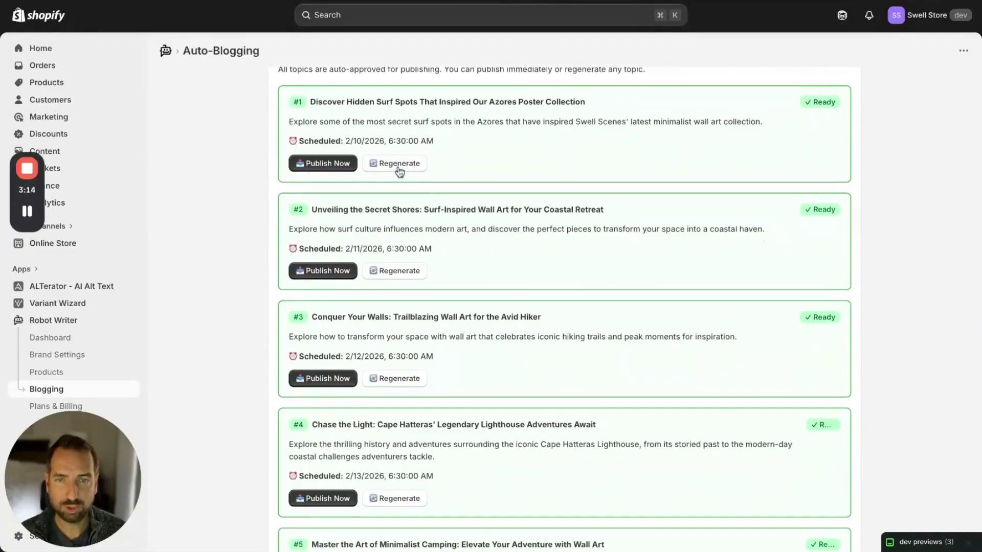
scroll(441, 225, down, 2)
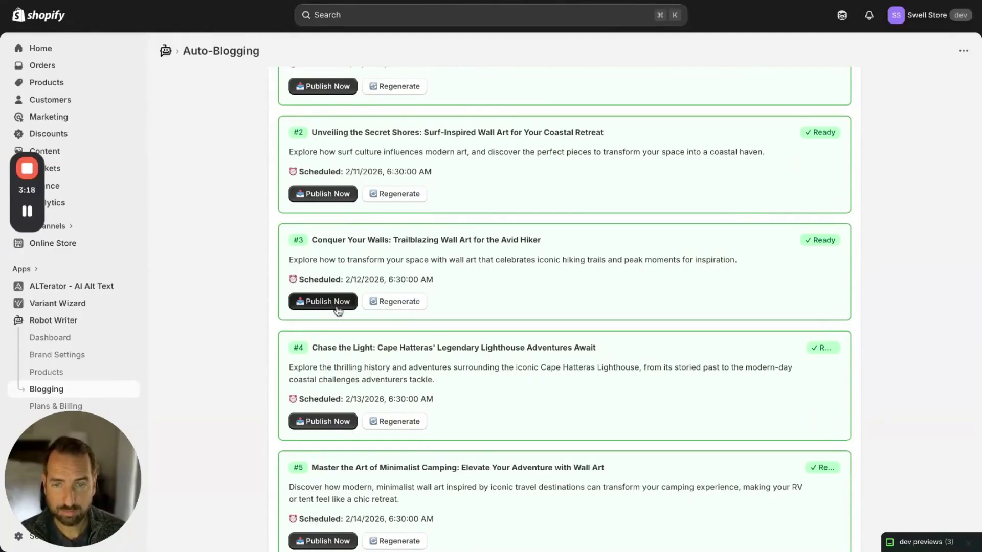
scroll(339, 310, down, 5)
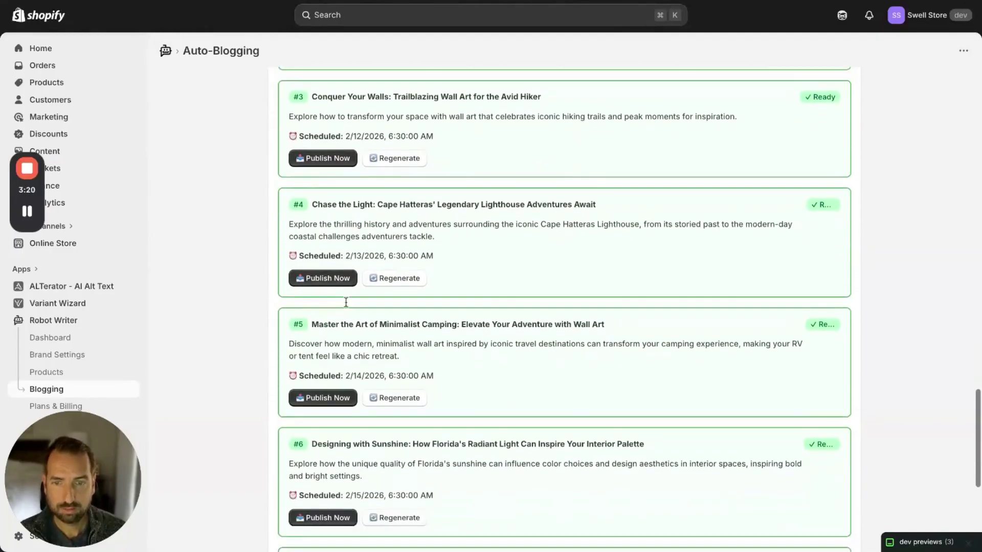
scroll(345, 303, down, 3)
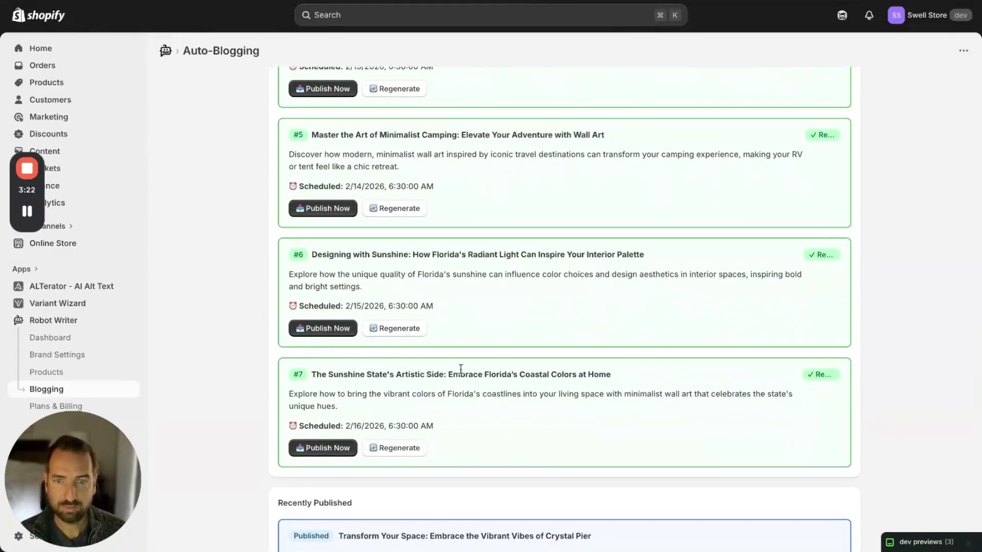
scroll(461, 369, down, 2)
scroll(425, 351, down, 1)
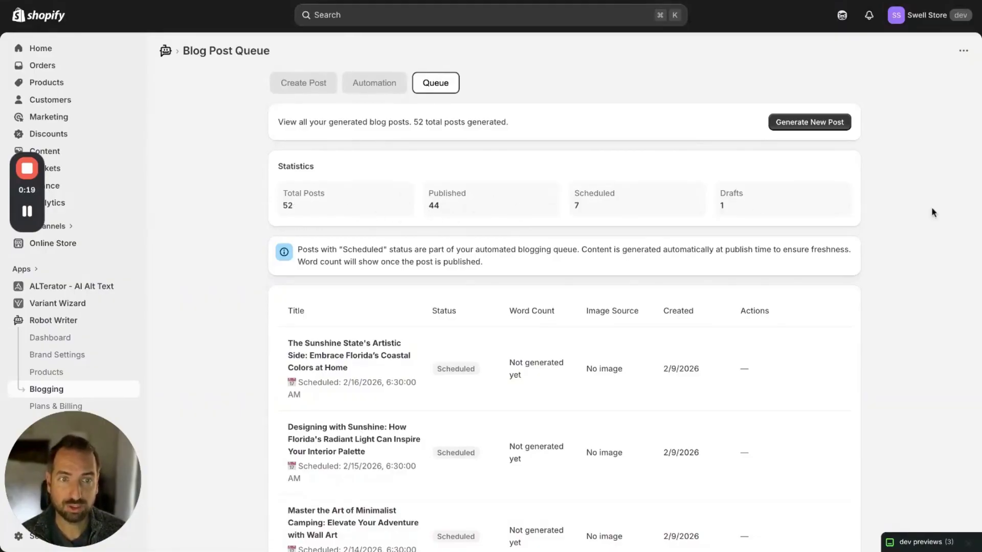
Review the blog post queue's statistics and its scheduled and published entries, including status, word count, image source and available actions.
scroll(738, 211, down, 2)
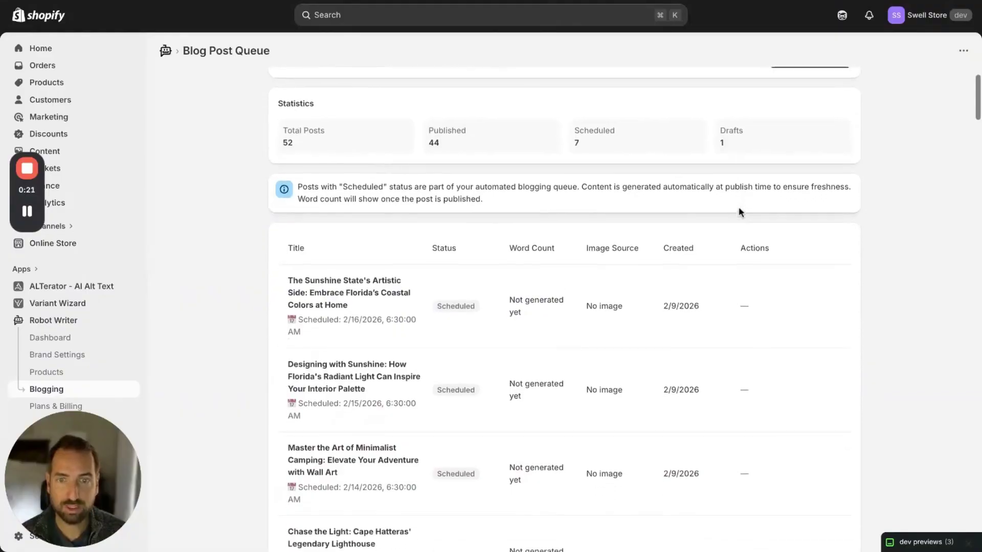
scroll(460, 257, down, 3)
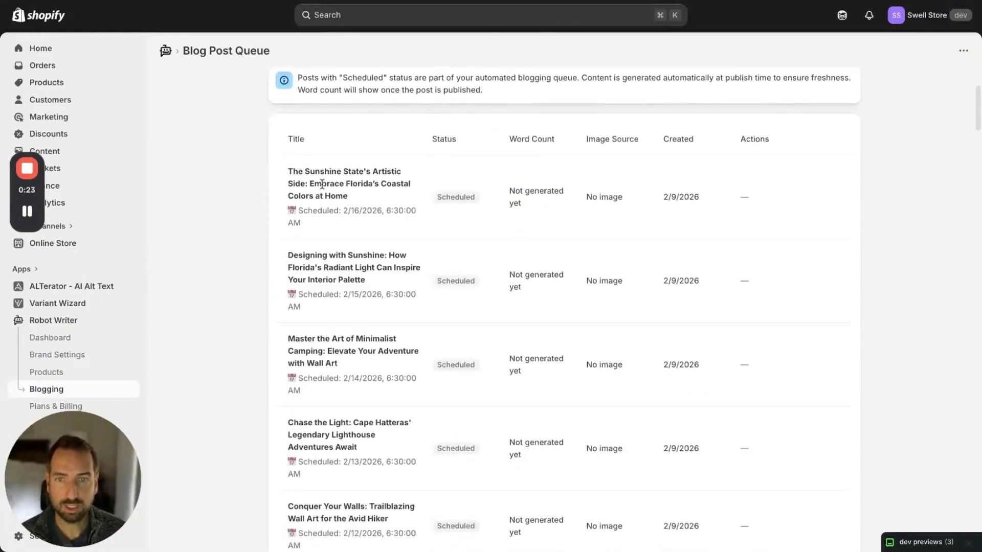
scroll(325, 180, down, 3)
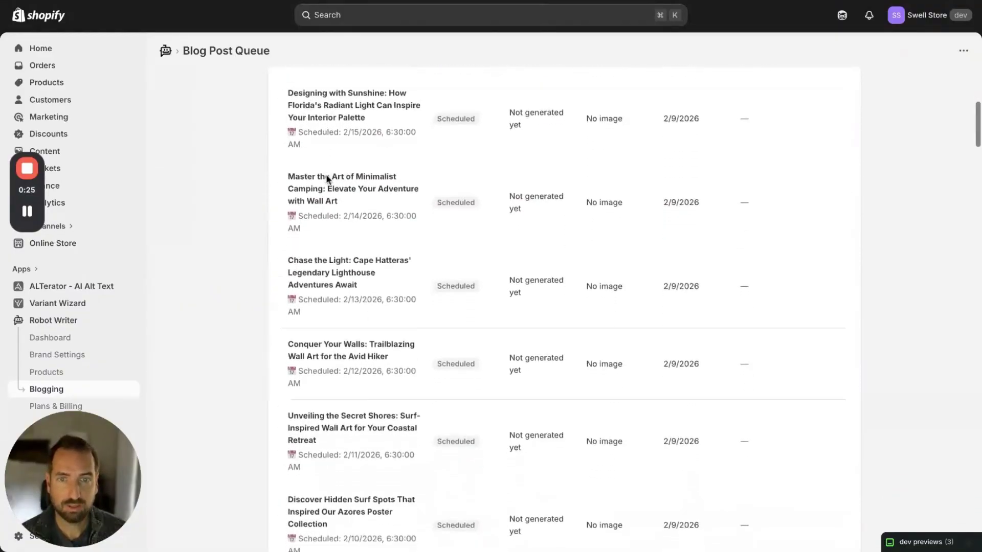
scroll(436, 212, down, 6)
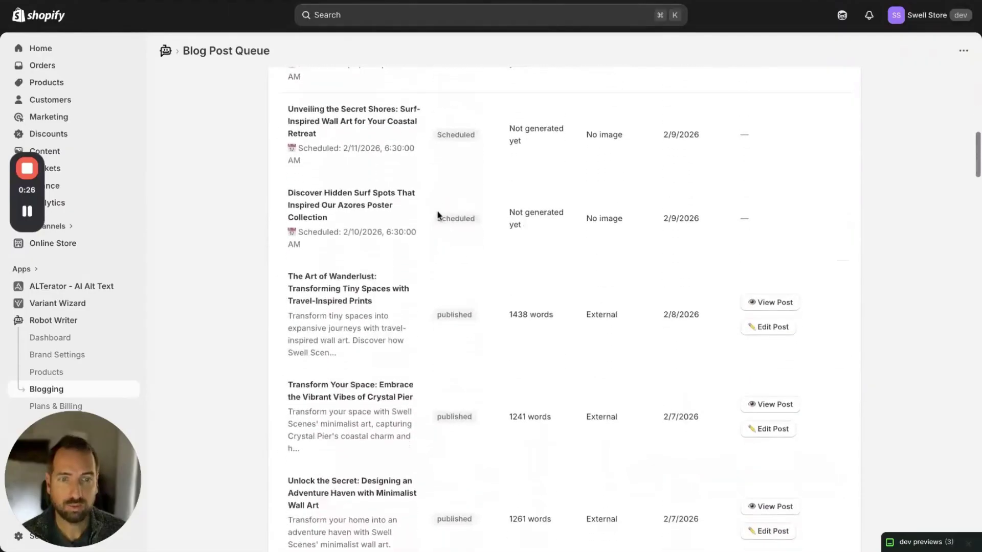
scroll(642, 326, down, 1)
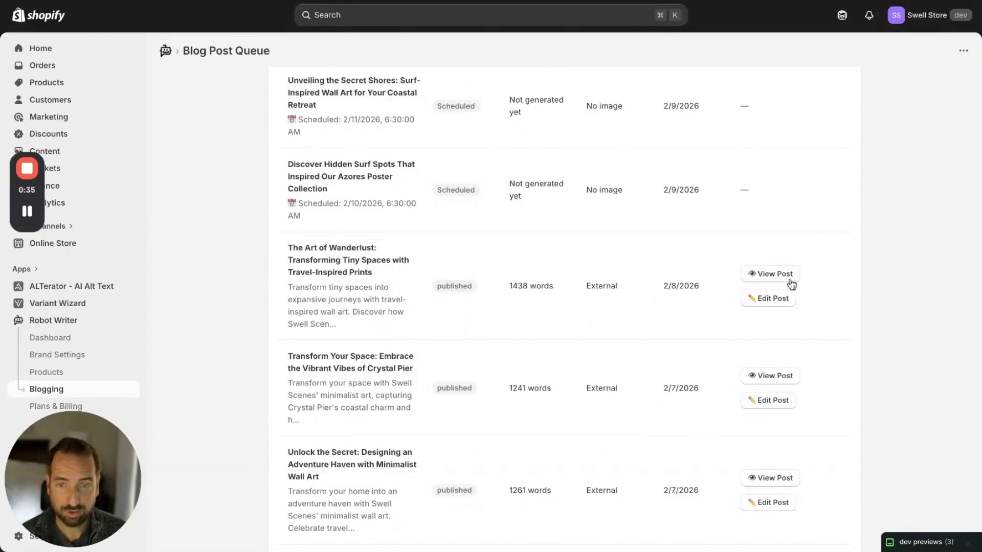
scroll(789, 314, down, 1)
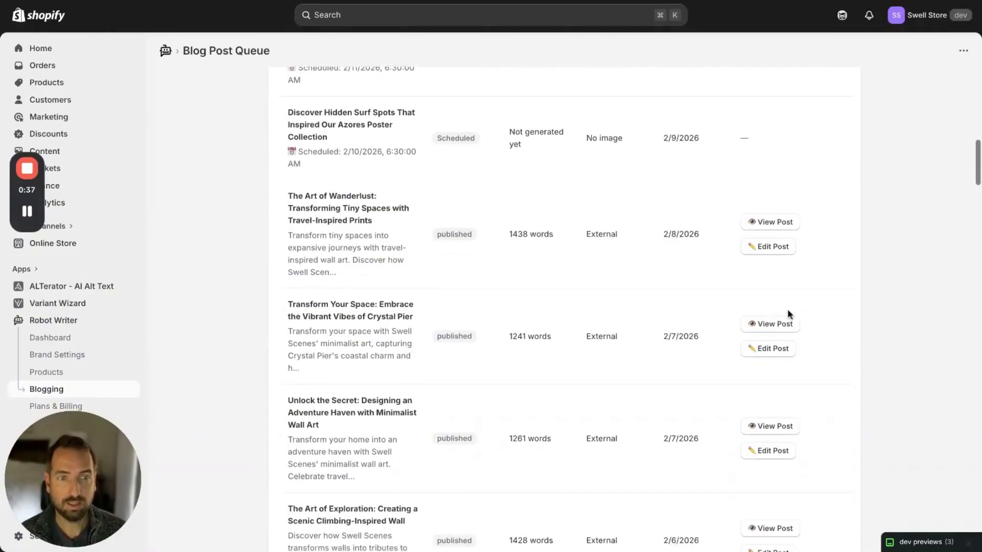
View the published post "Transform Your Space: Embrace the Vibrant Vibes of Crystal Pier" on the storefront and examine its image, embedded product and full text.
click(787, 323)
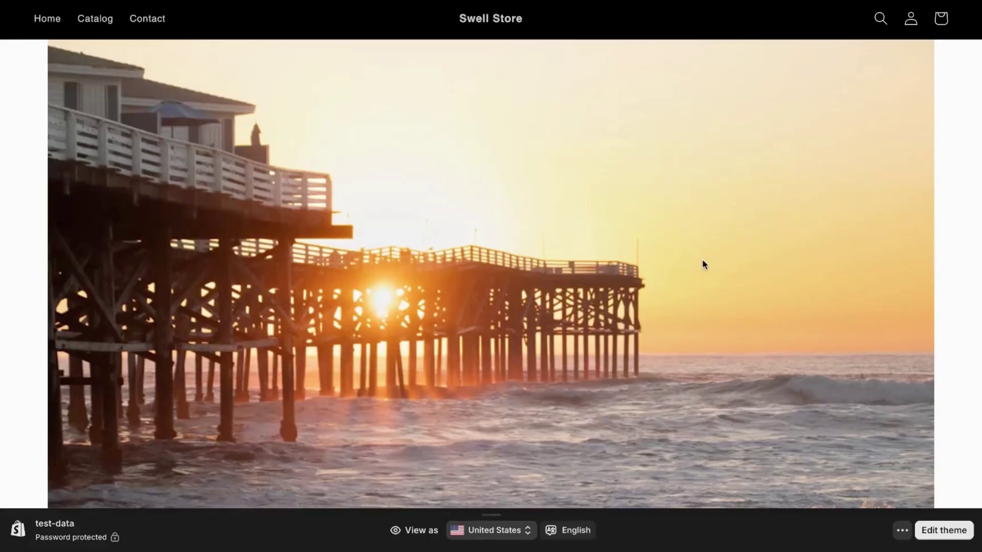
scroll(702, 260, down, 2)
scroll(489, 302, down, 2)
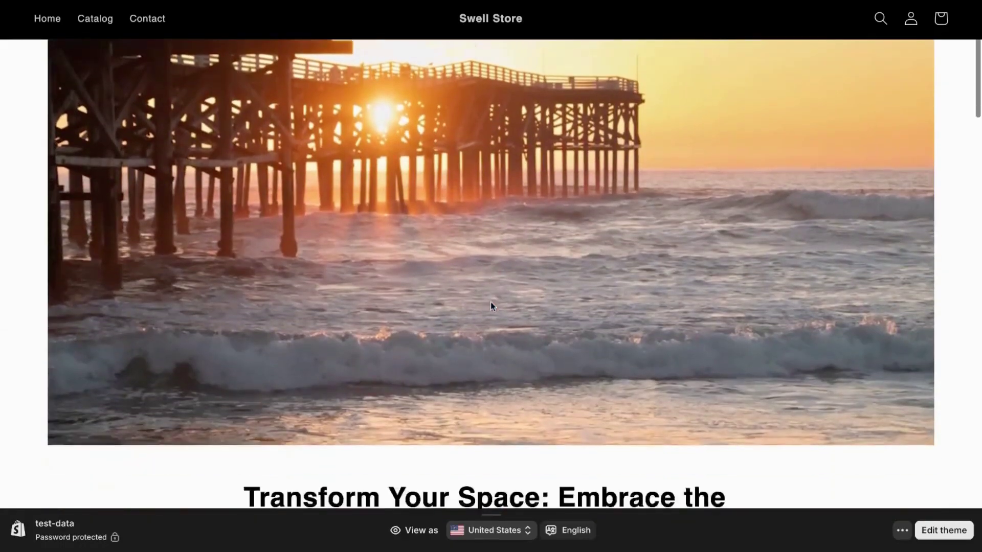
scroll(467, 286, down, 6)
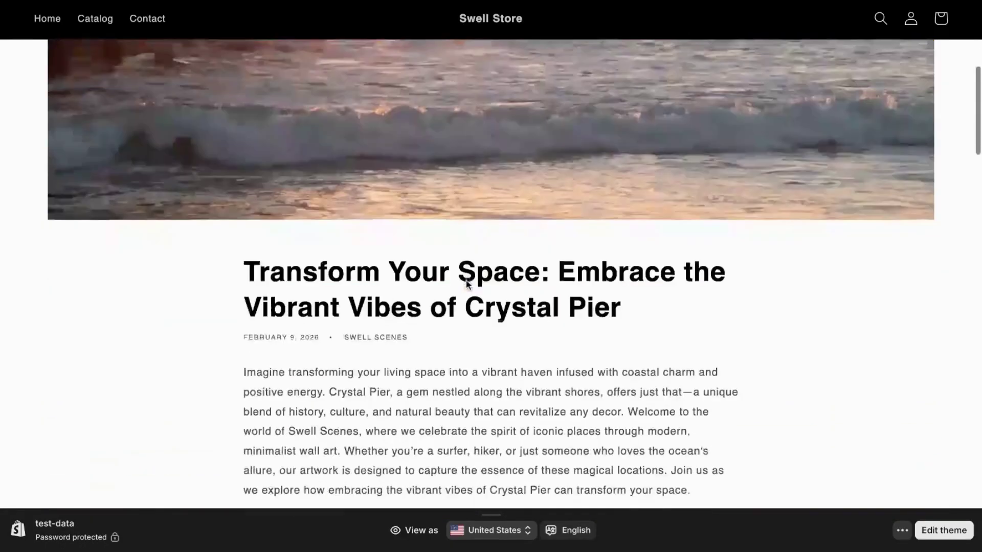
scroll(526, 283, down, 5)
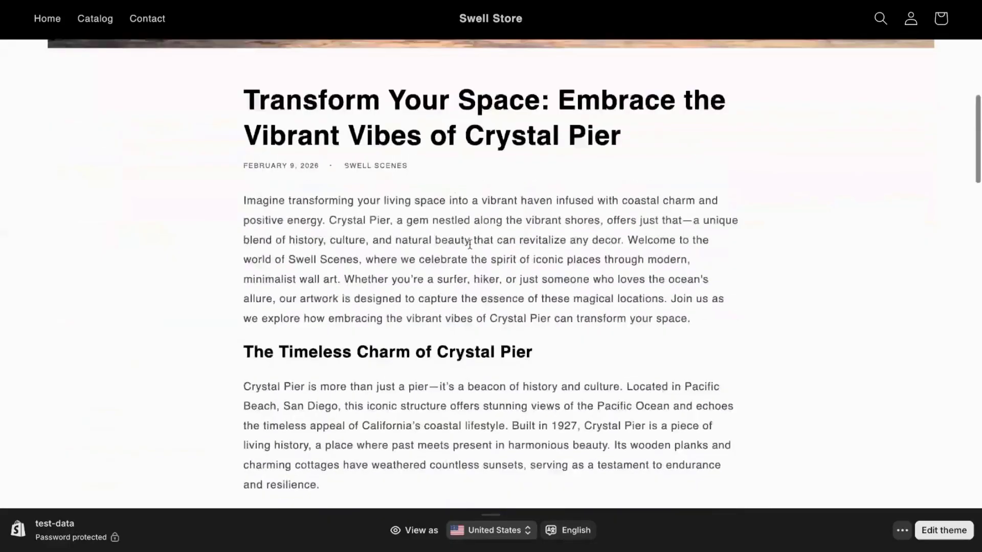
scroll(472, 246, down, 3)
scroll(472, 250, down, 3)
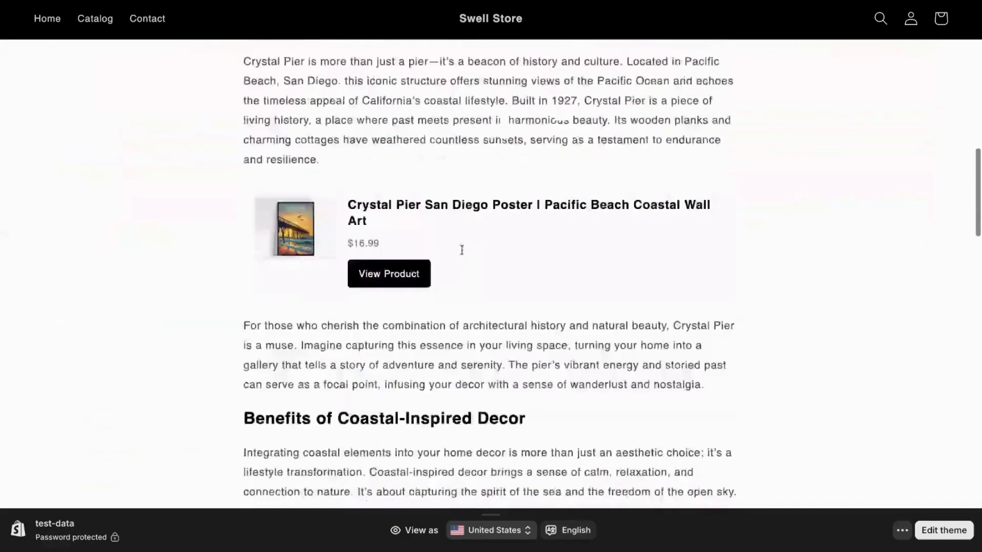
scroll(687, 257, down, 5)
scroll(688, 256, down, 8)
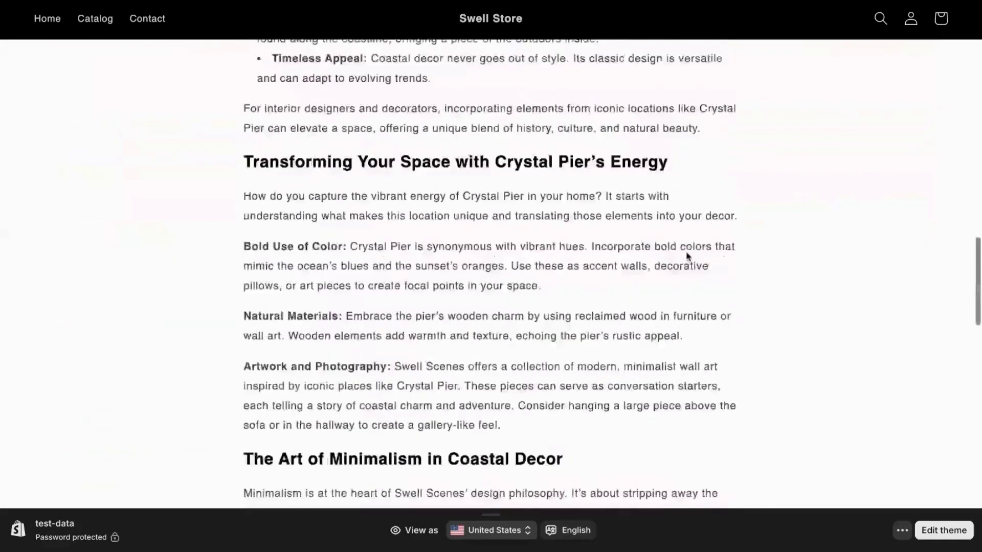
scroll(687, 256, down, 10)
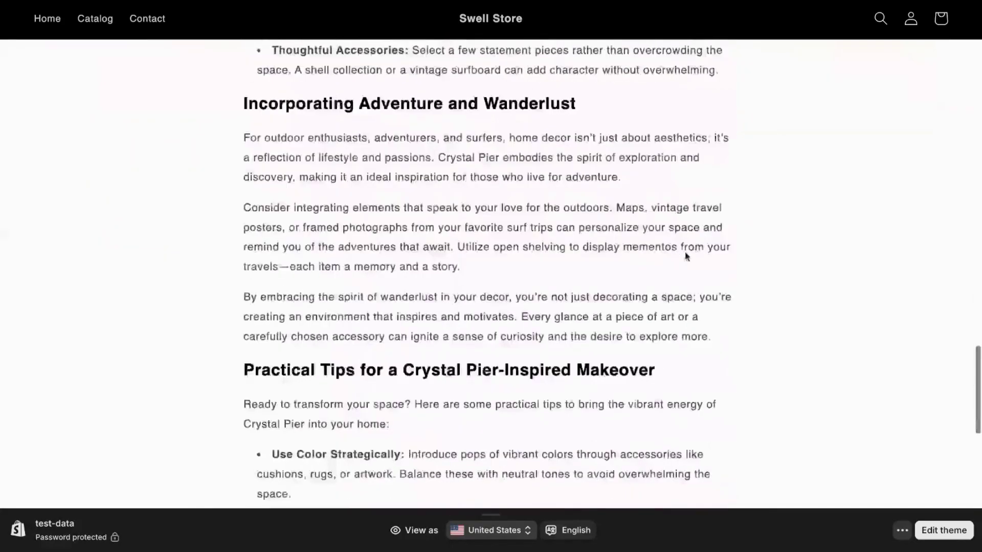
scroll(687, 256, down, 8)
scroll(686, 255, down, 6)
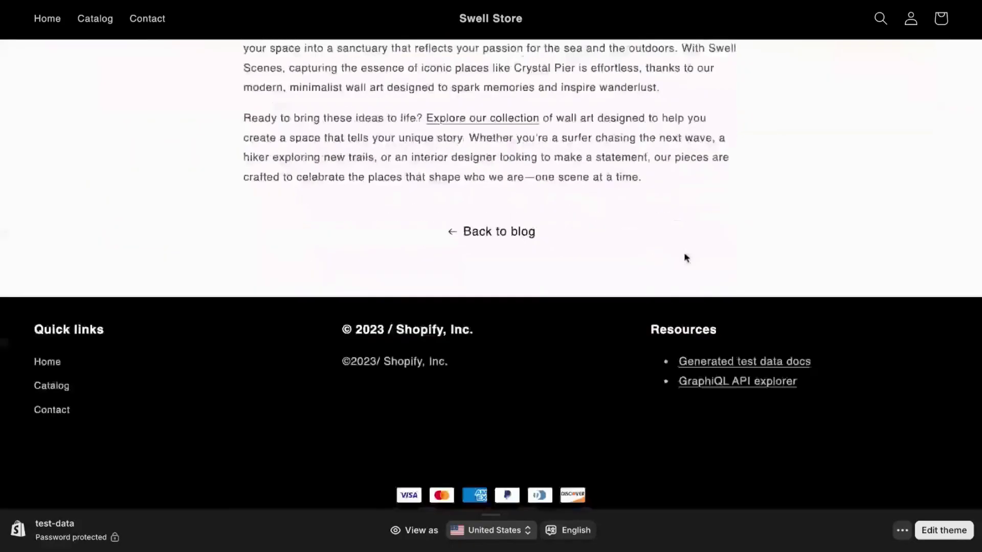
scroll(687, 258, up, 1)
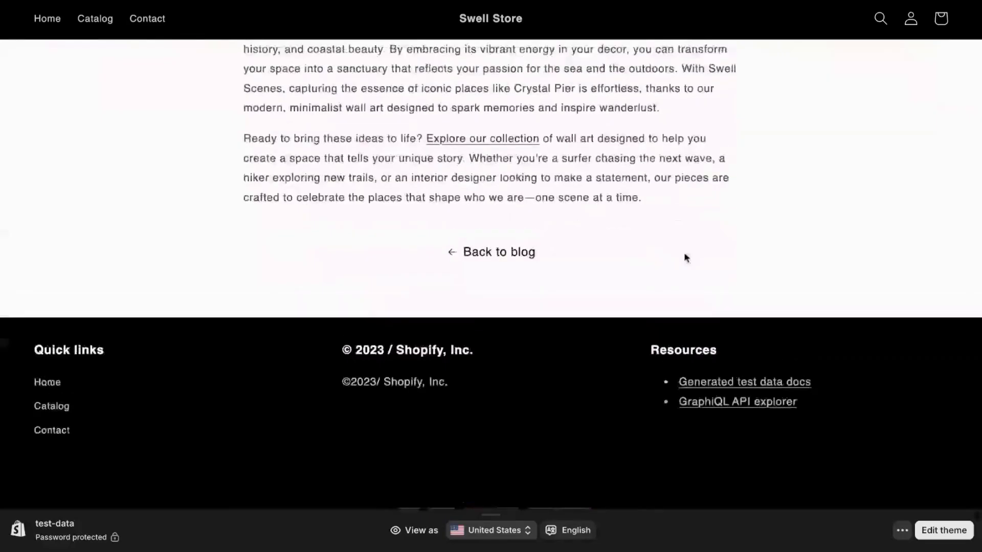
scroll(686, 257, up, 15)
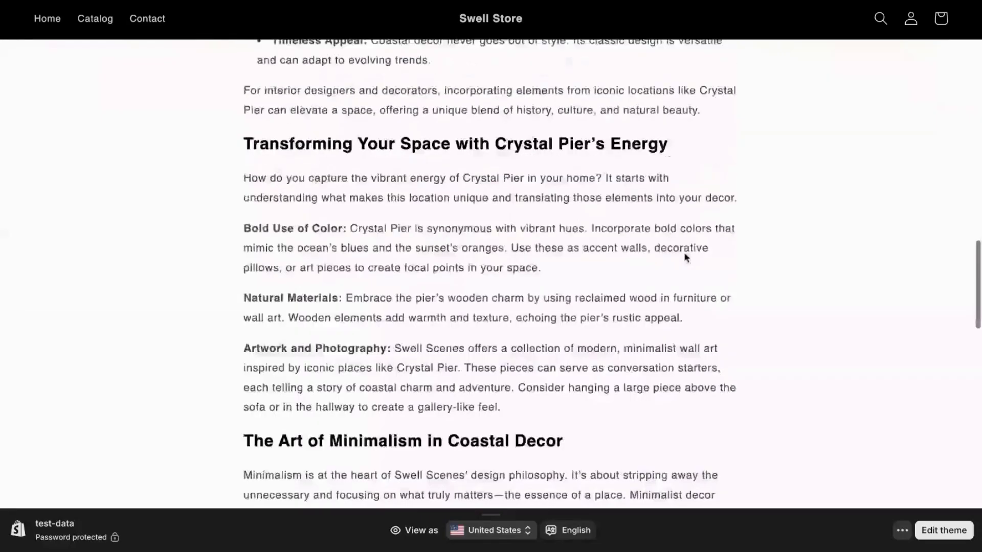